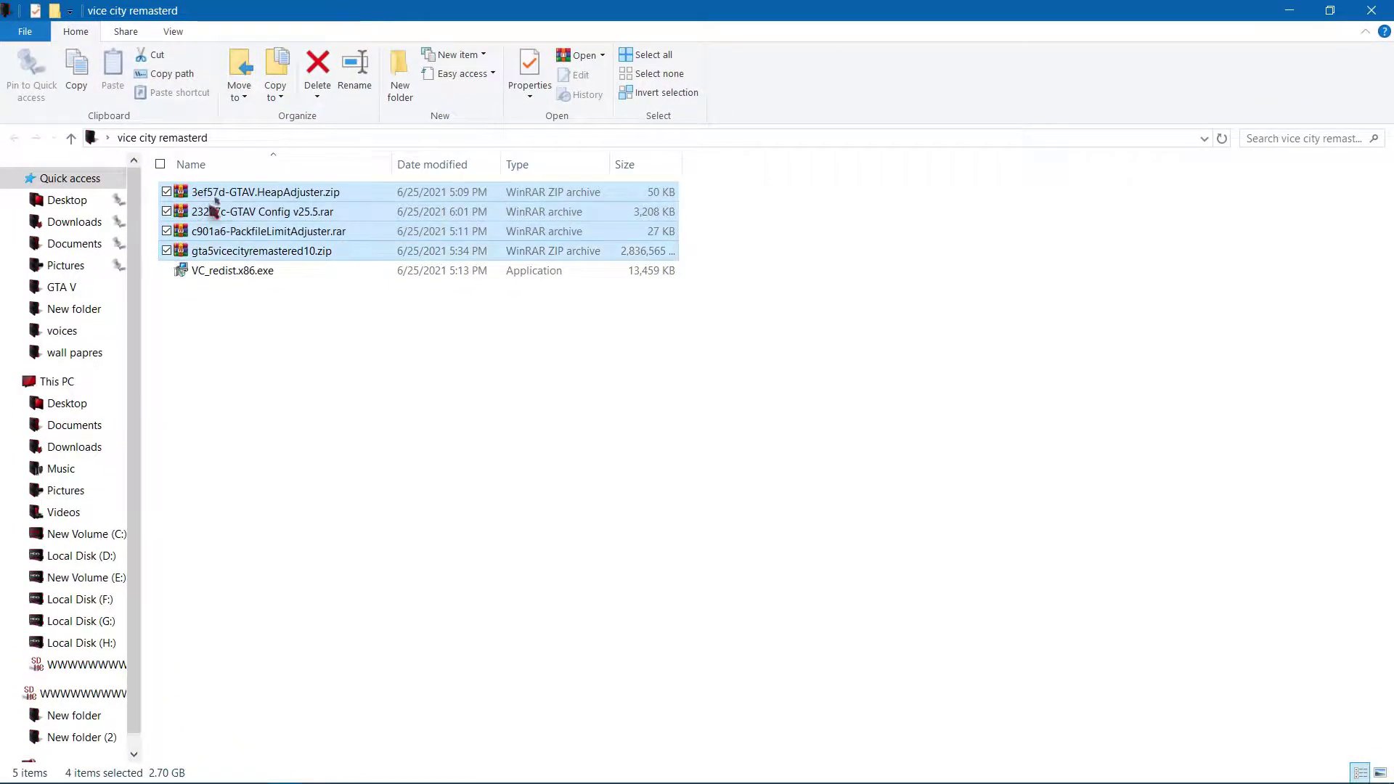
Extract the four selected archives with WinRAR into separate folders, then restore down the Explorer window
right_click(215, 202)
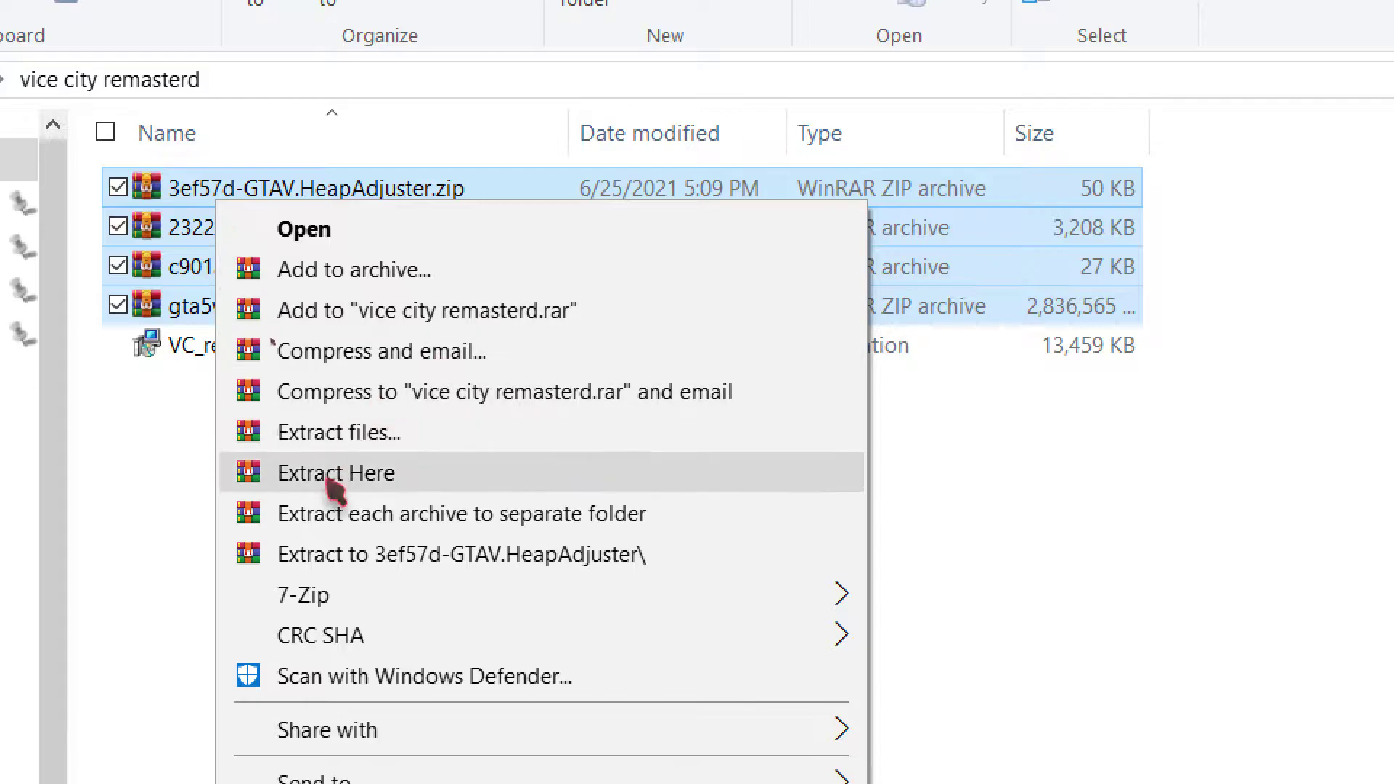
left_click(433, 521)
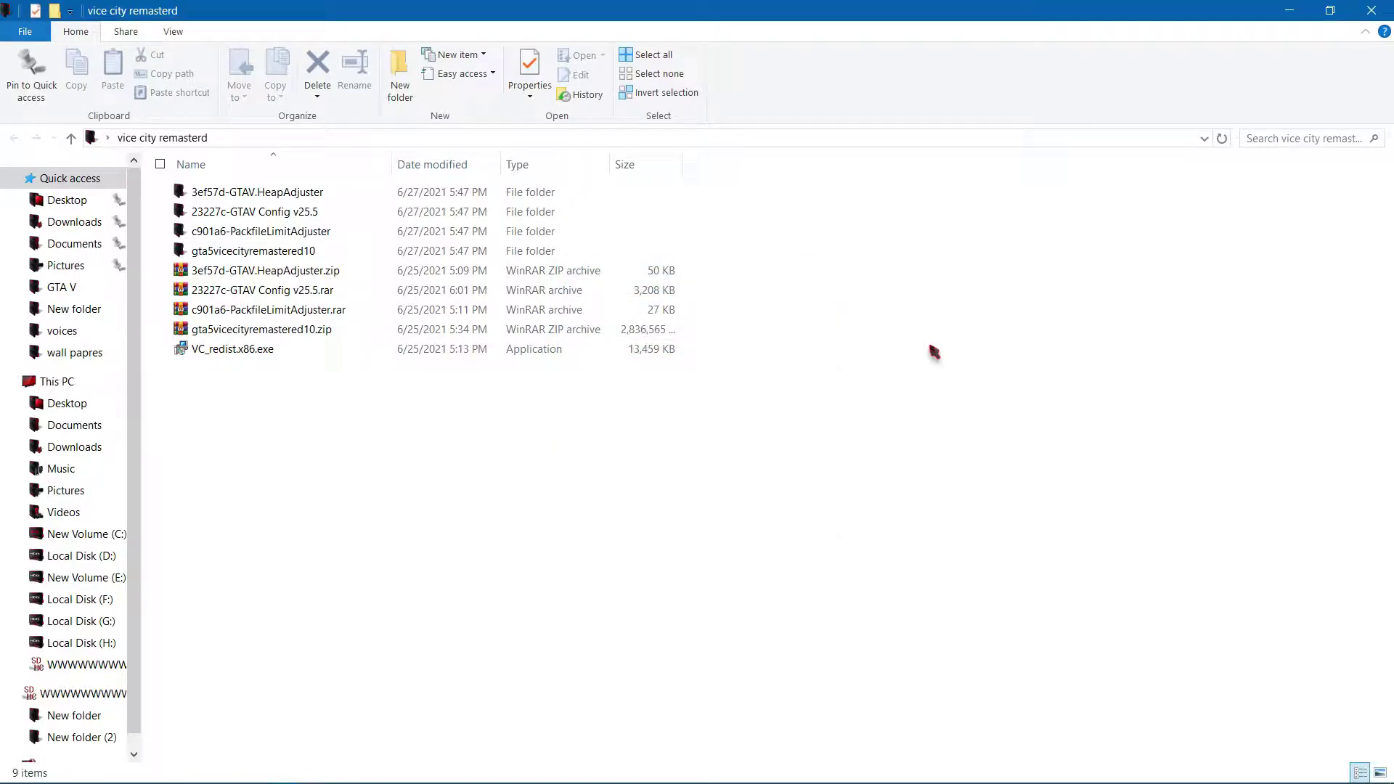
left_click(1335, 10)
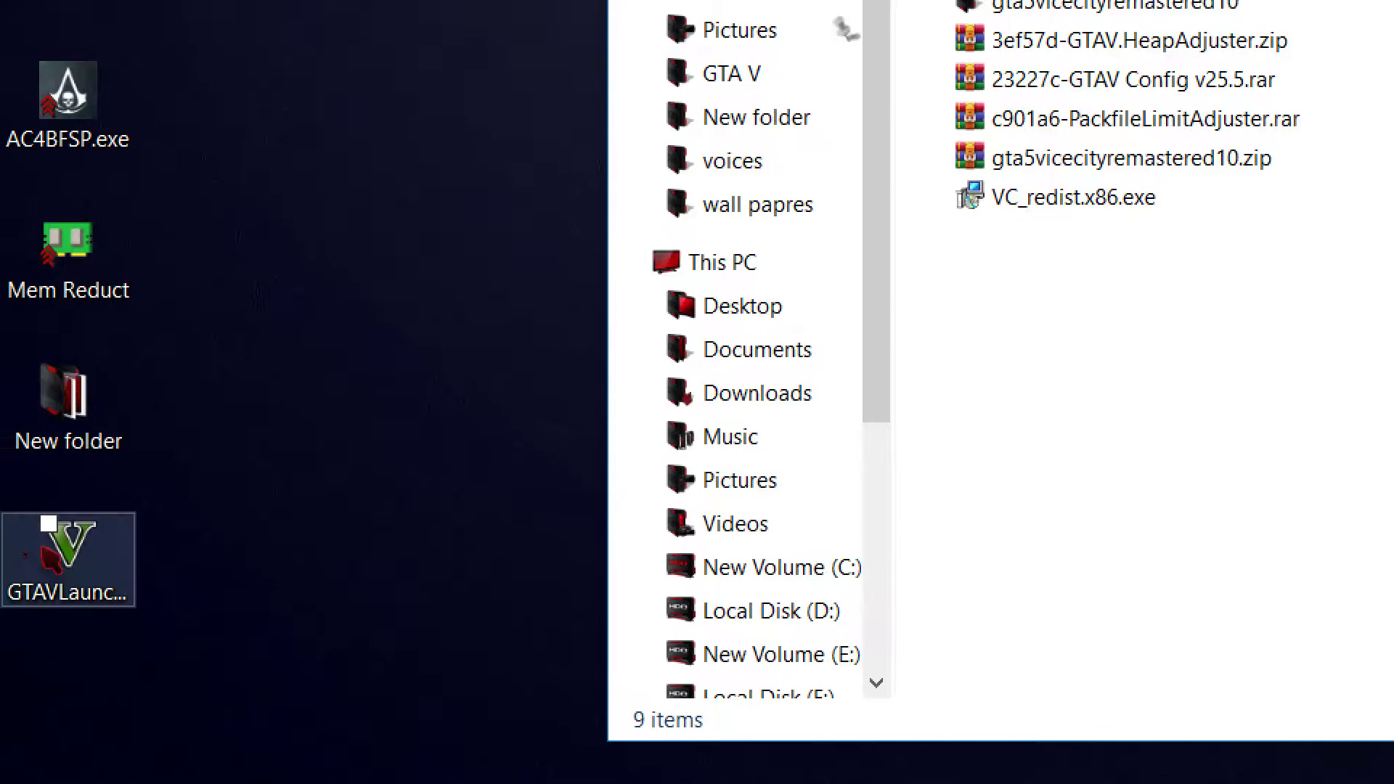
Open GTAVLauncher's file location and snap the game folder left, beside vice city remasterd on the right
right_click(45, 549)
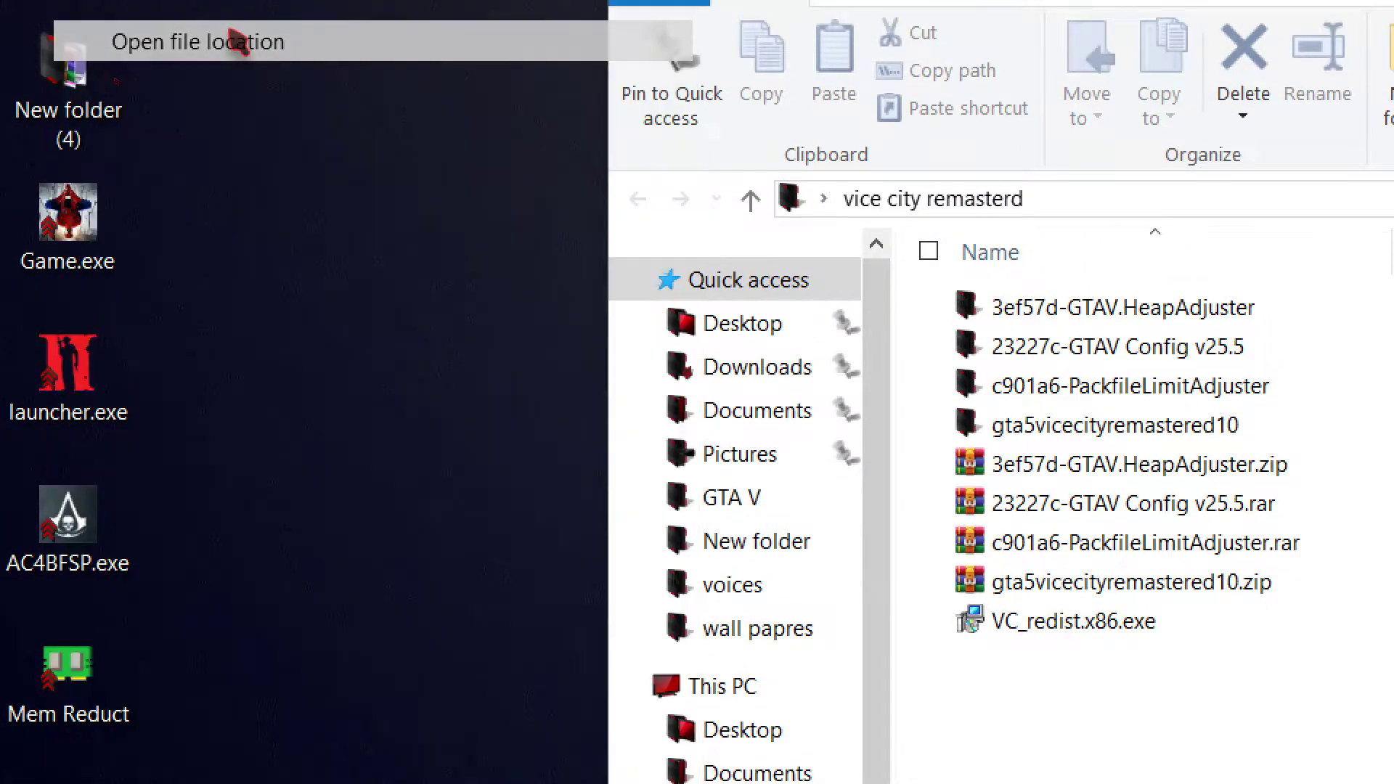
left_click(236, 40)
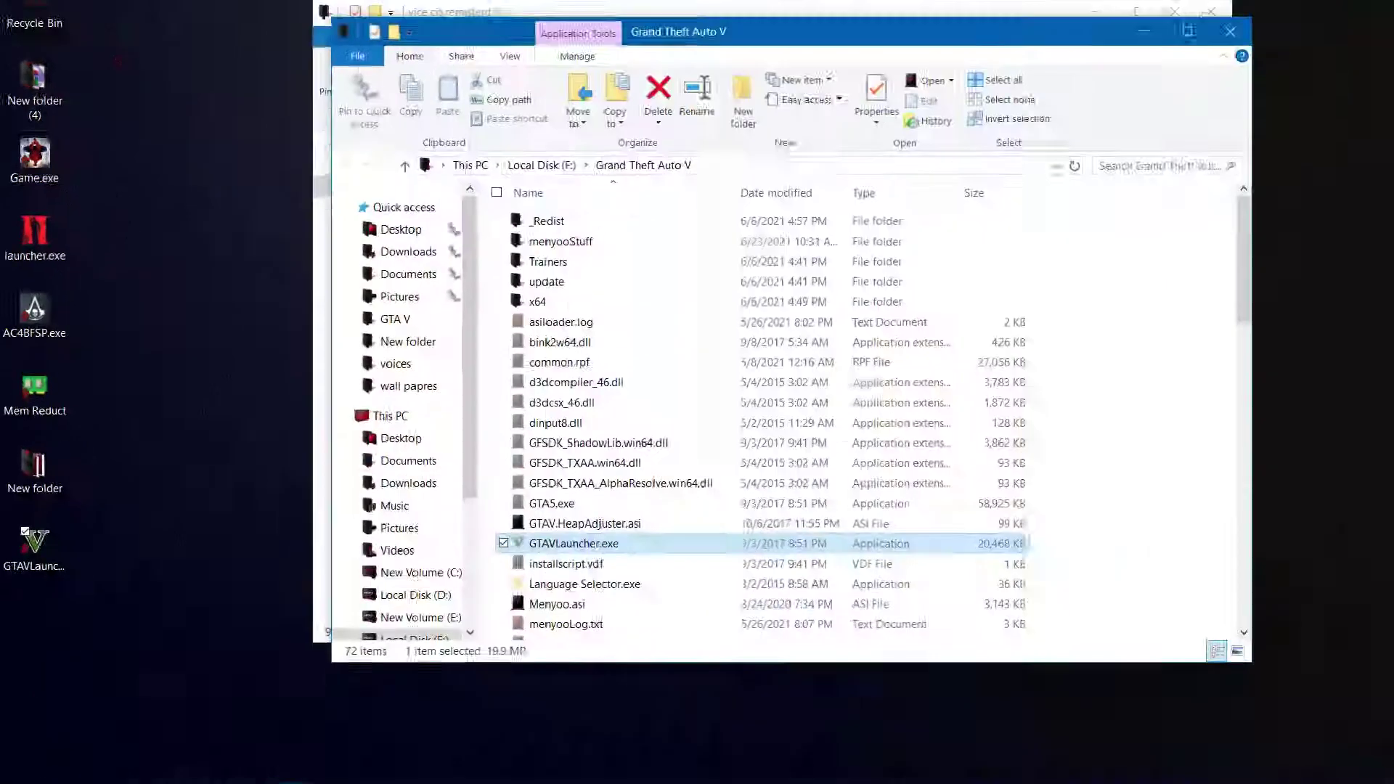
key("super+Left")
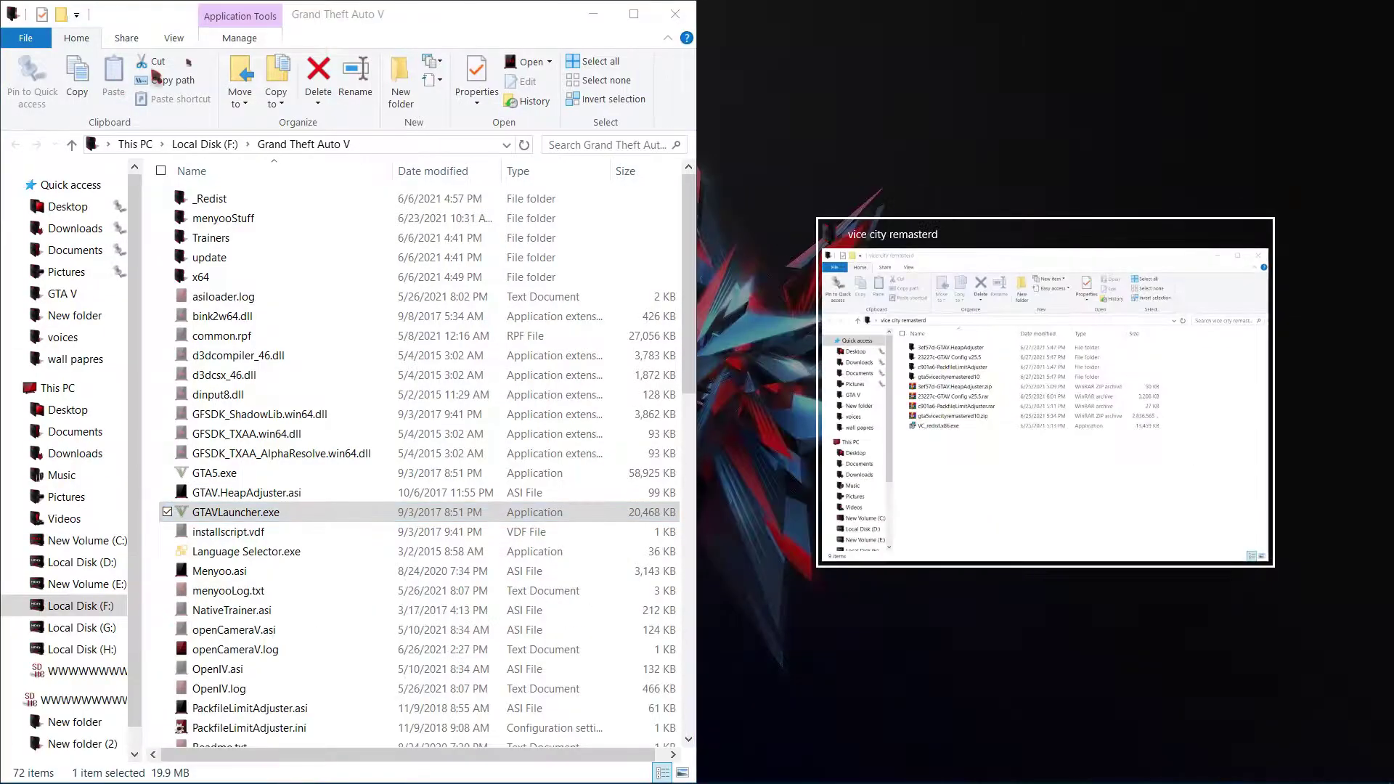
left_click(1017, 472)
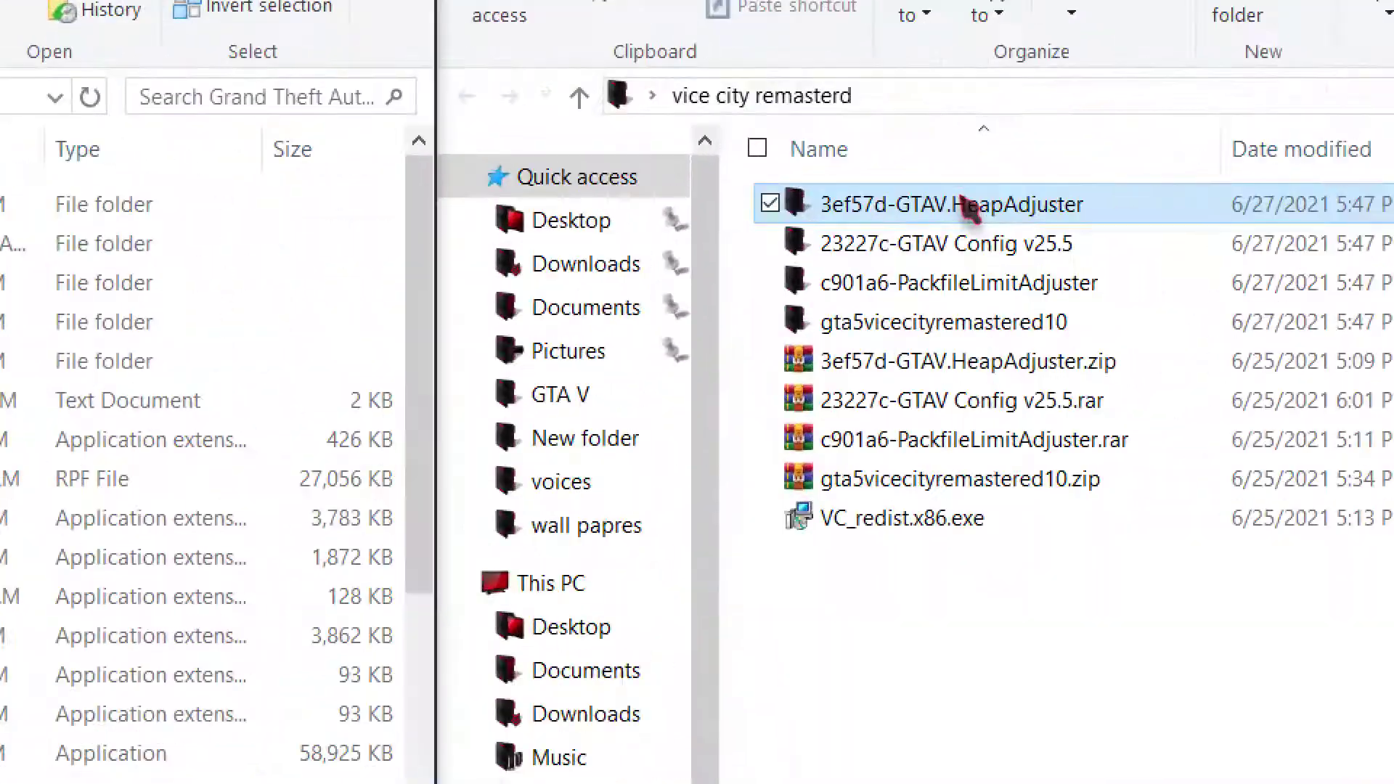
Drag GTAV.HeapAdjuster.asi from 3ef57d-GTAV.HeapAdjuster into the Grand Theft Auto V folder, replacing the old copy
double_click(969, 207)
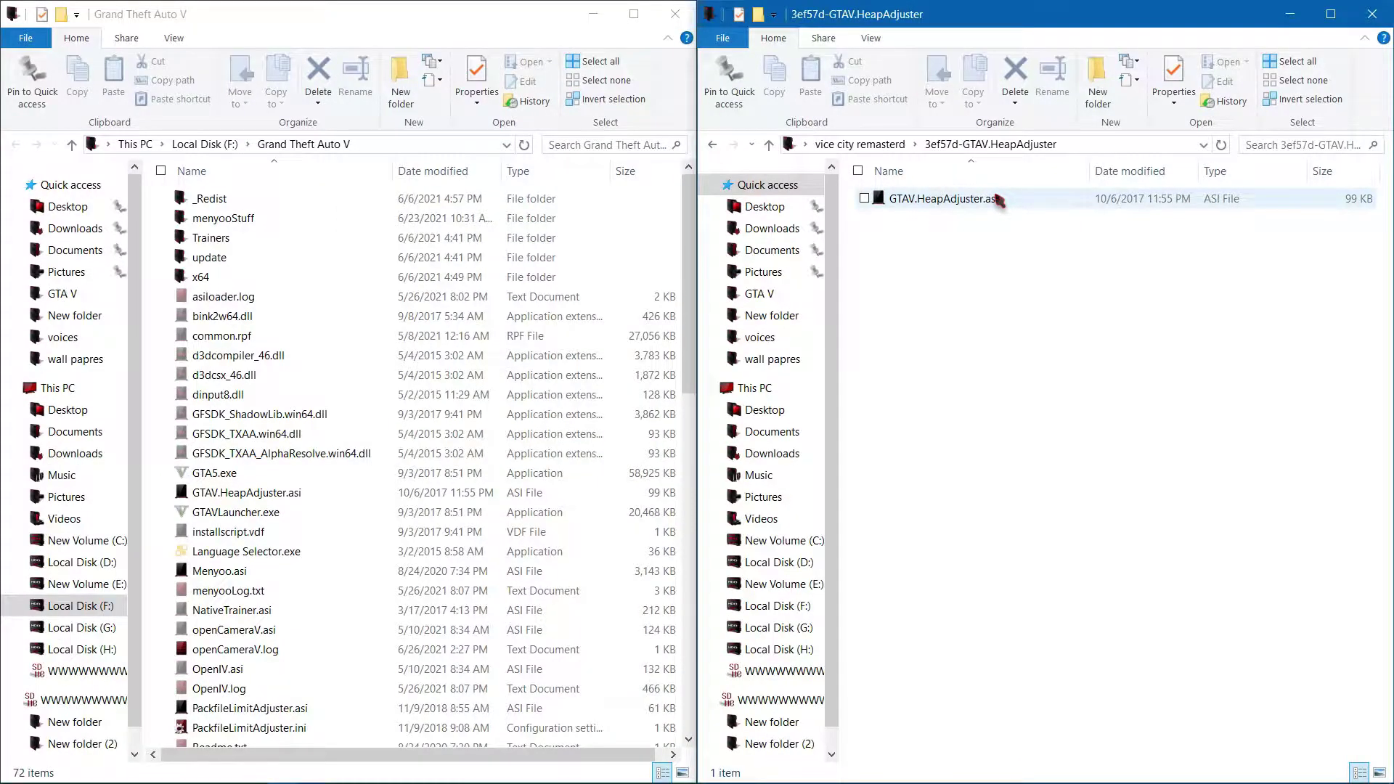
left_click(1000, 201)
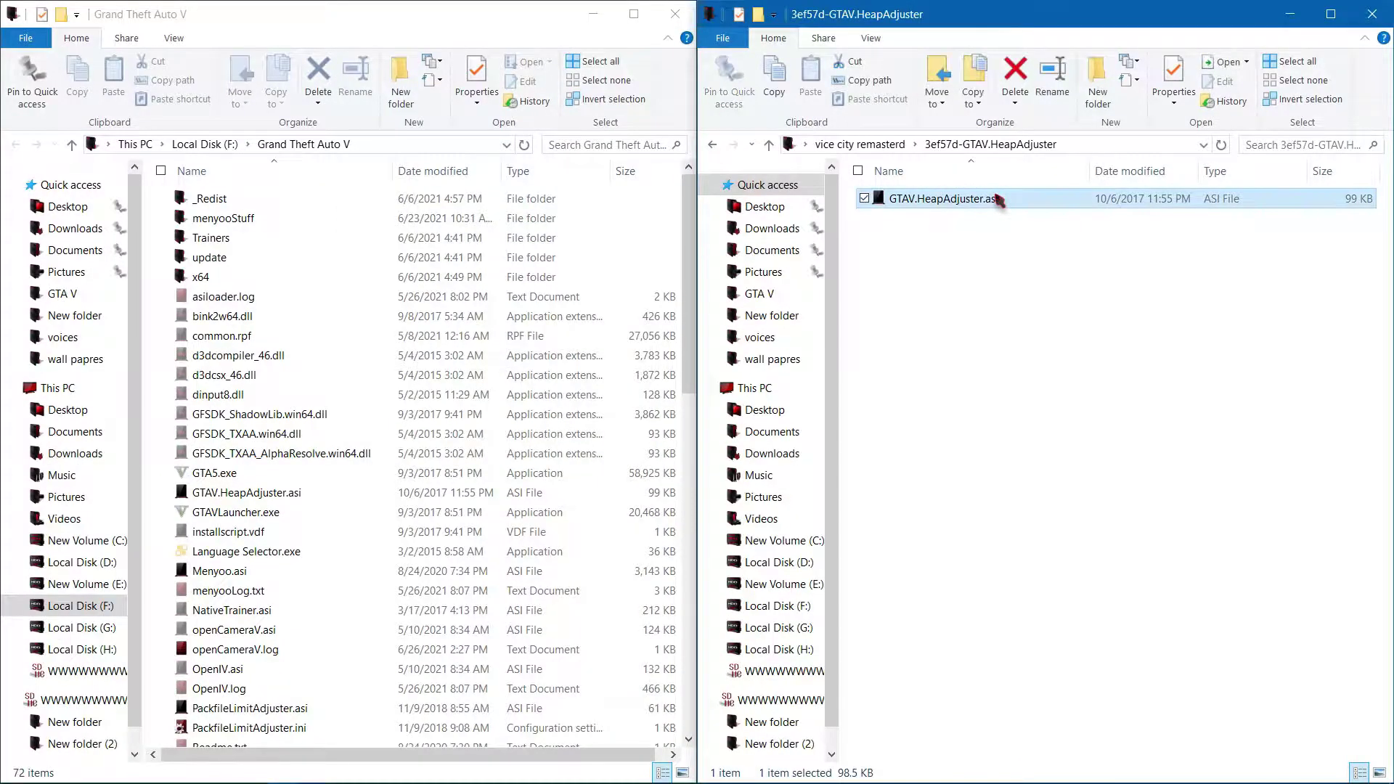
left_click_drag(996, 203, 184, 344)
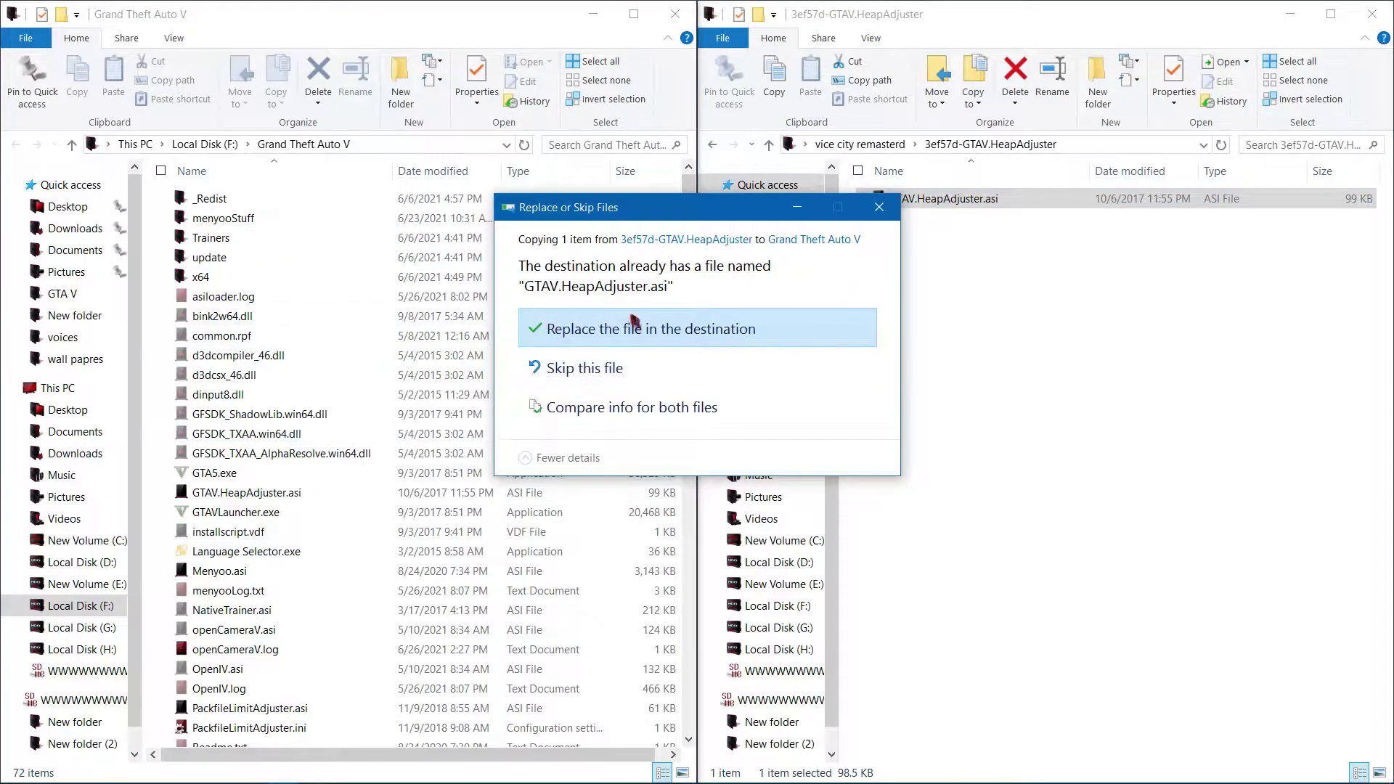
left_click(625, 329)
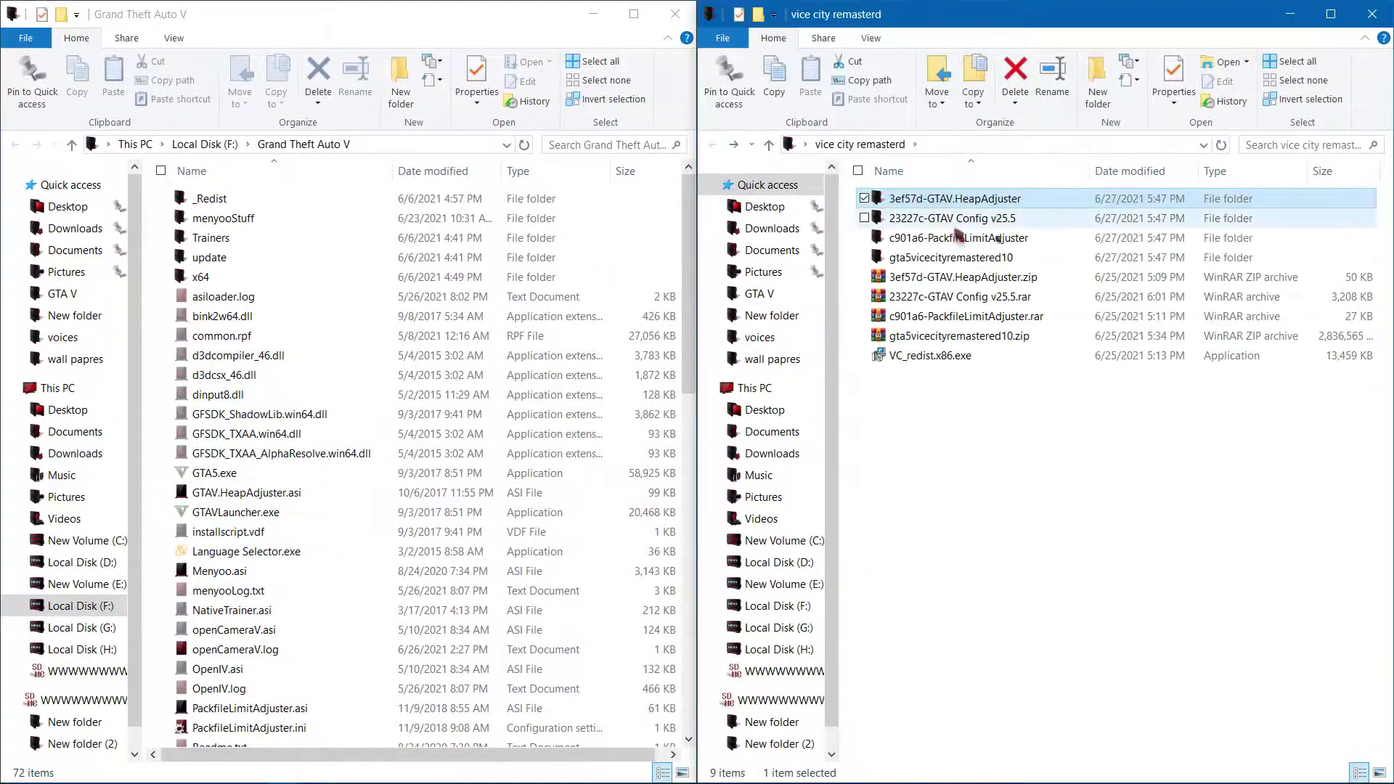
left_click(989, 240)
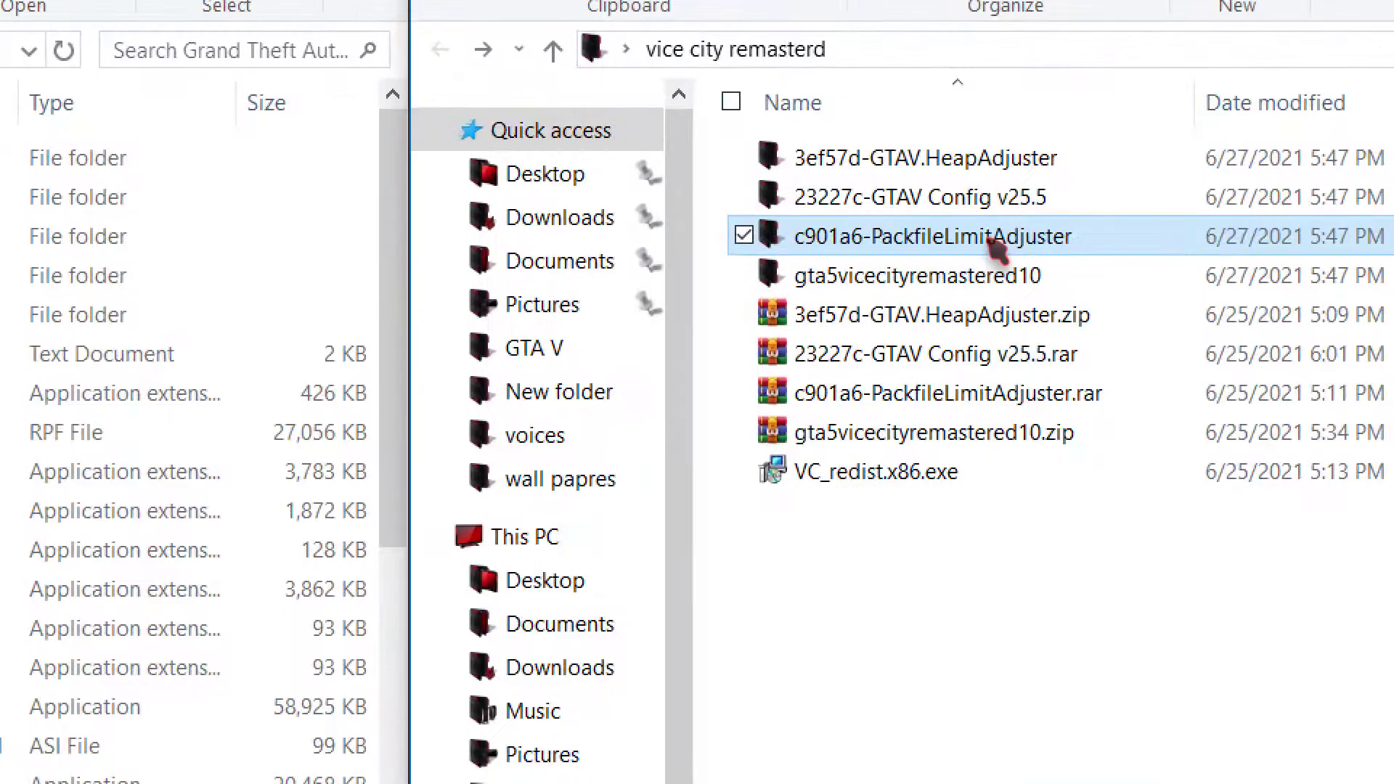
Copy PackfileLimitAdjuster.asi and PackfileLimitAdjuster.ini from c901a6-PackfileLimitAdjuster into the game folder, replacing both
double_click(995, 247)
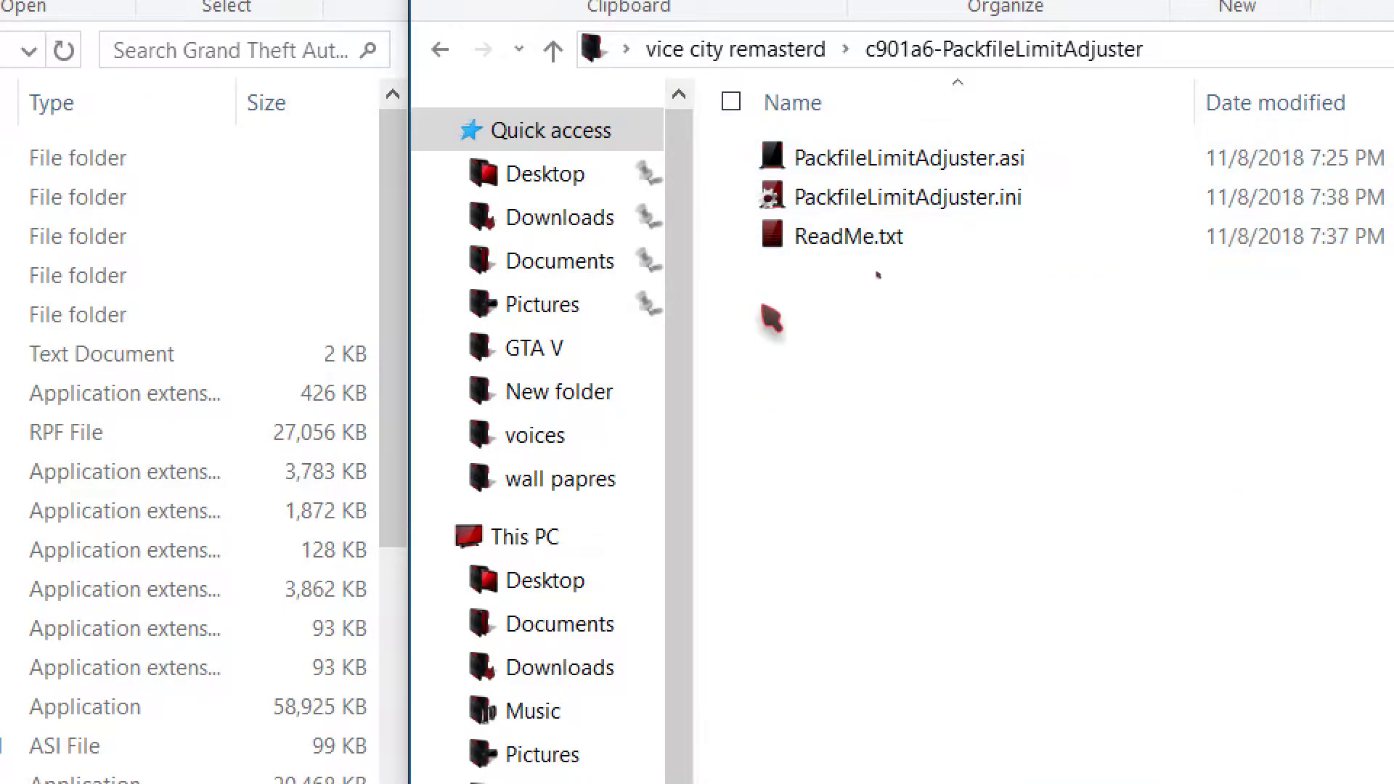
left_click(755, 158)
left_click(744, 196)
right_click(841, 178)
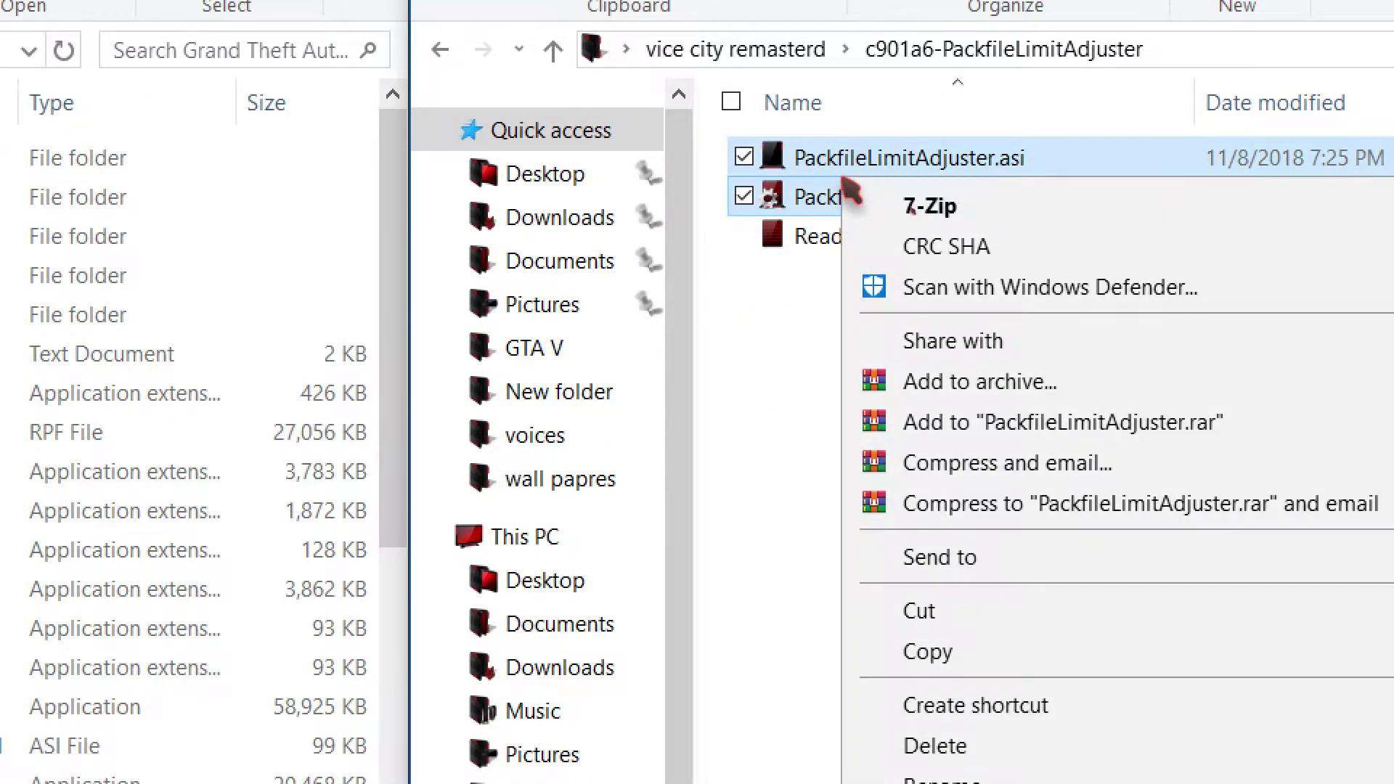
key("Escape")
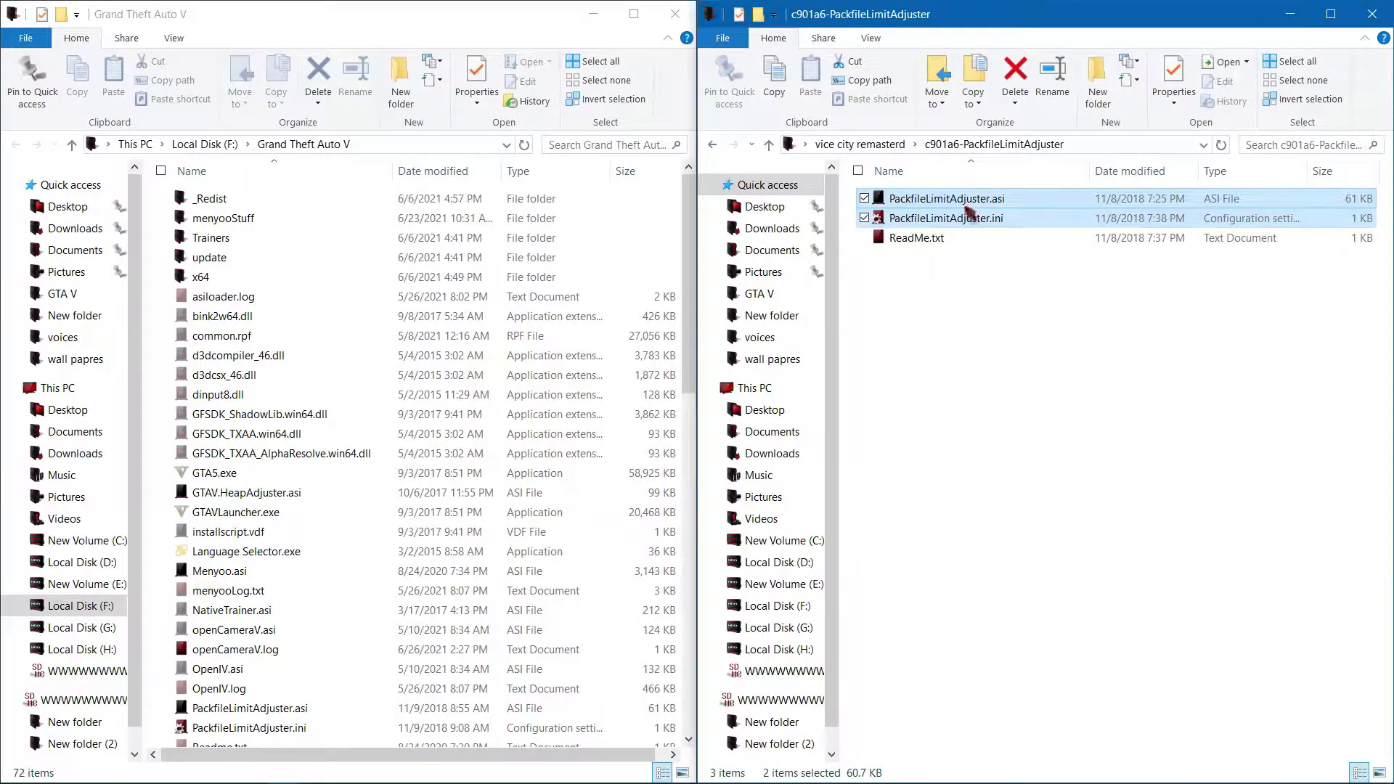
left_click_drag(968, 212, 464, 330)
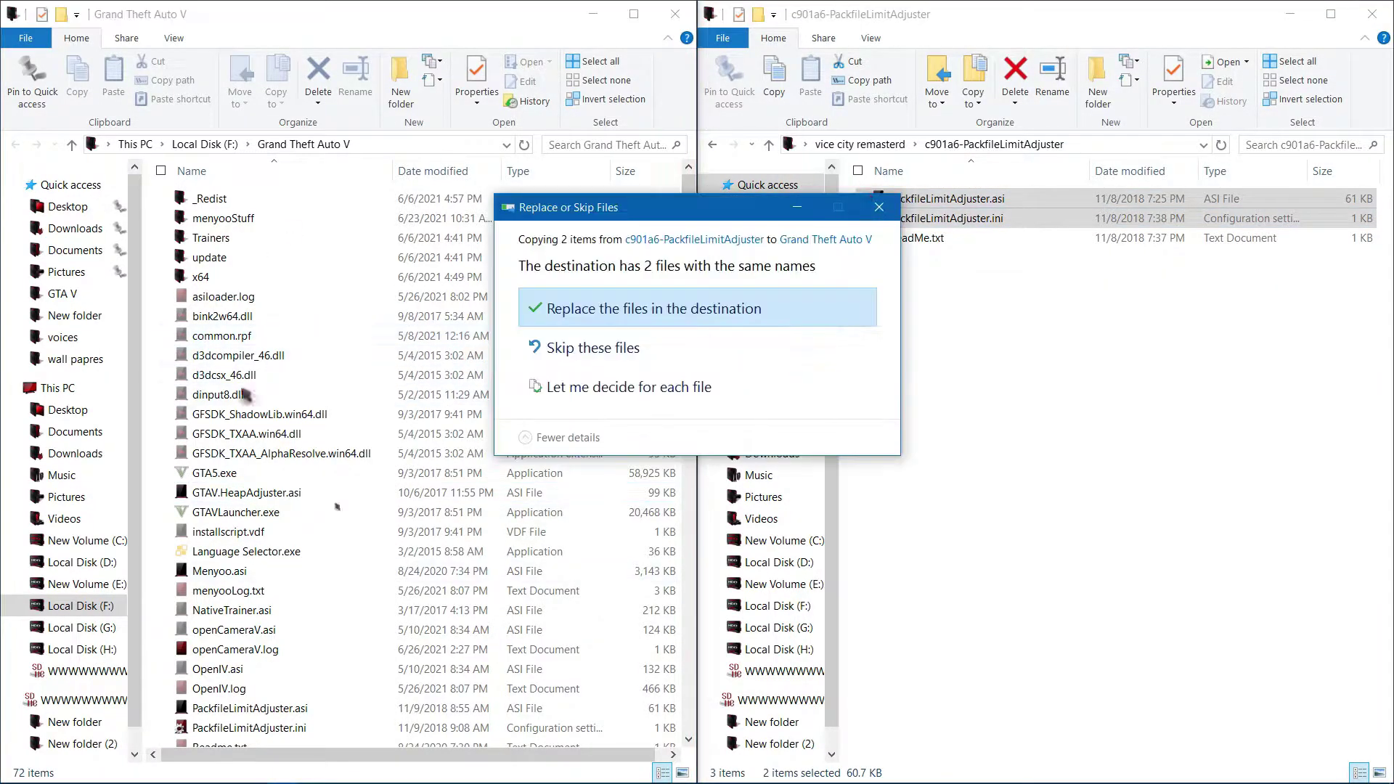
left_click(671, 322)
left_click(712, 143)
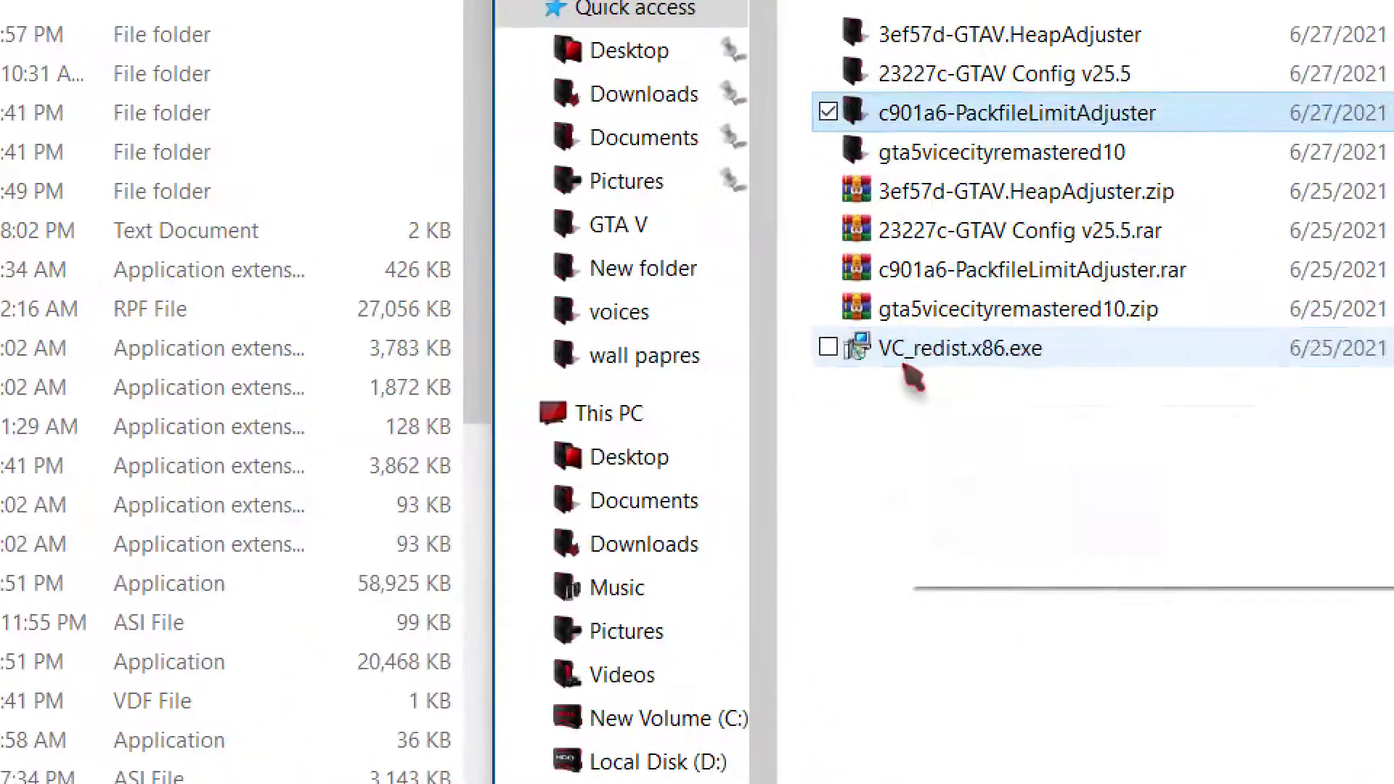
Run VC_redist.x86.exe and cancel the already-installed Visual C++ 2015-2019 setup without changes
left_click(904, 361)
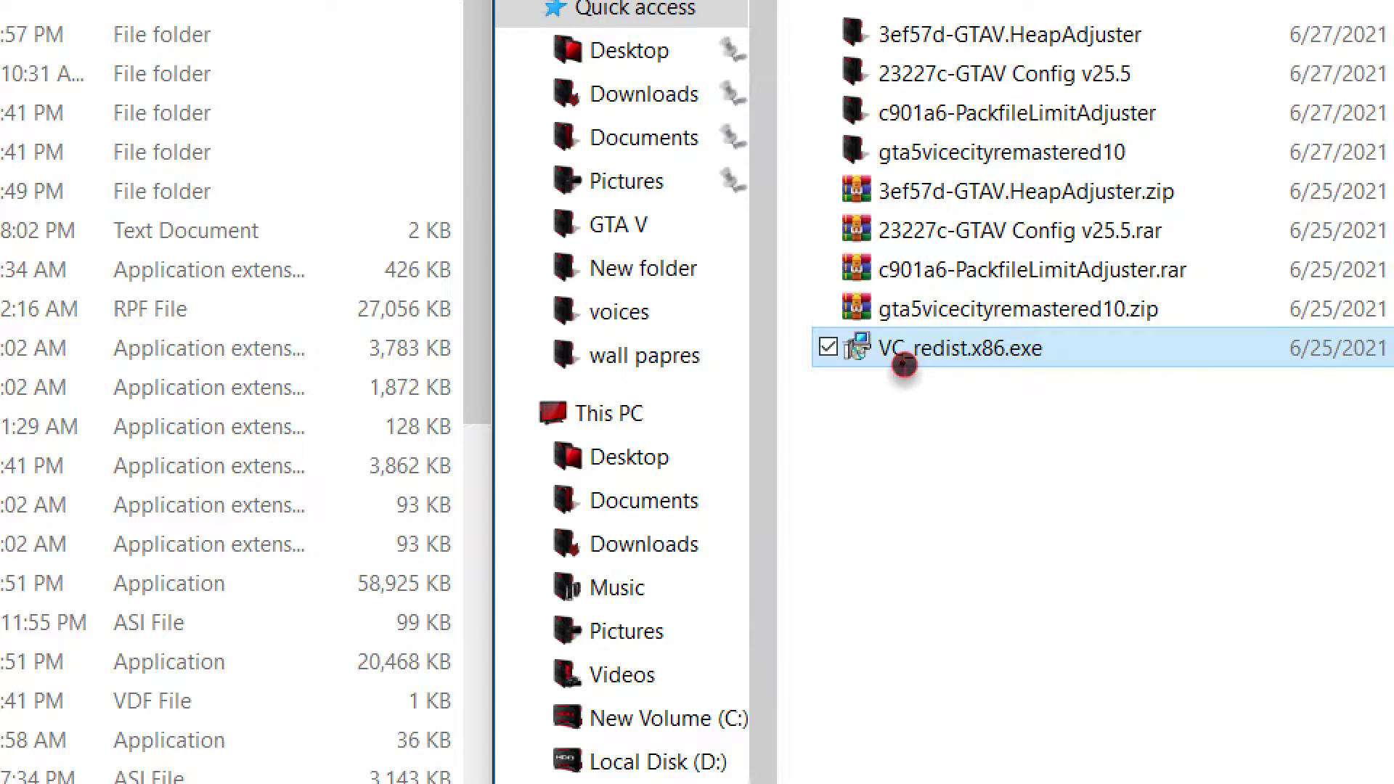
double_click(904, 363)
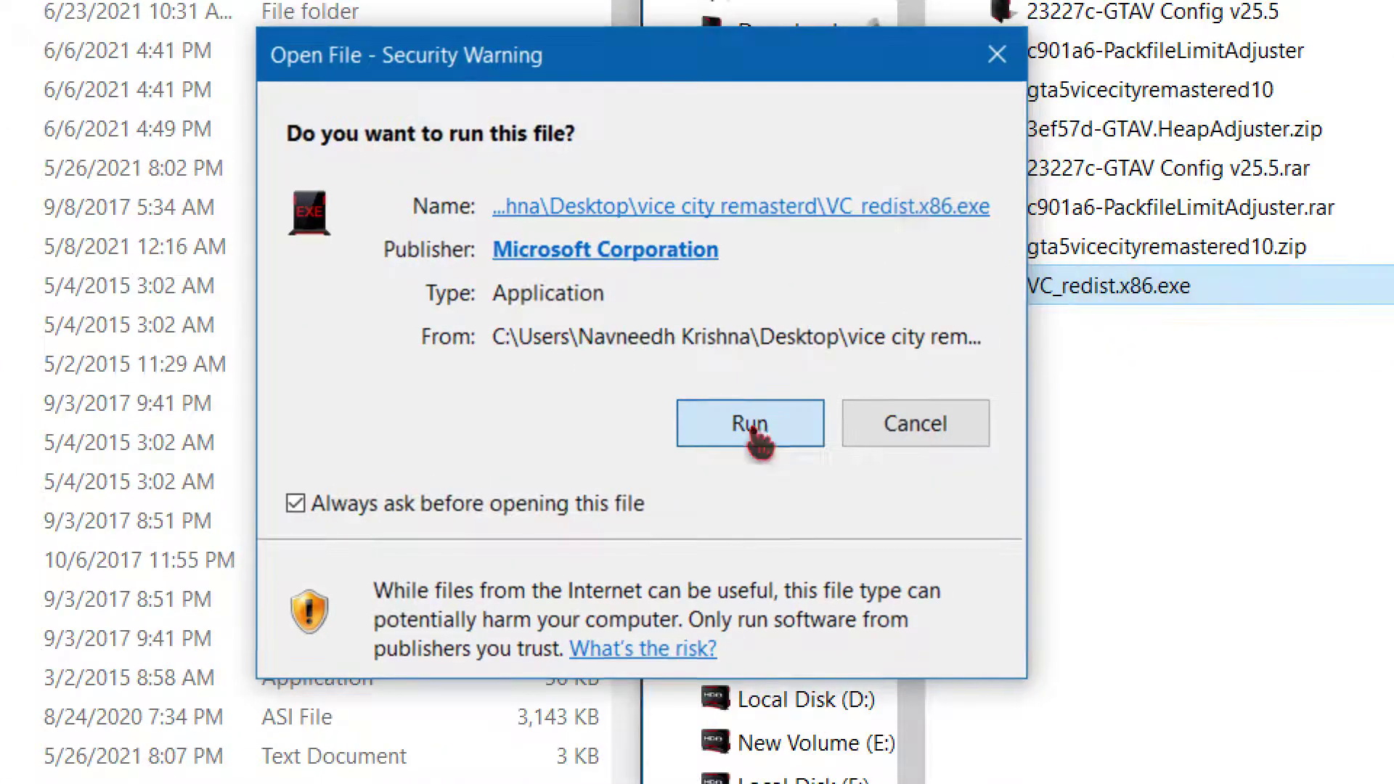
left_click(753, 431)
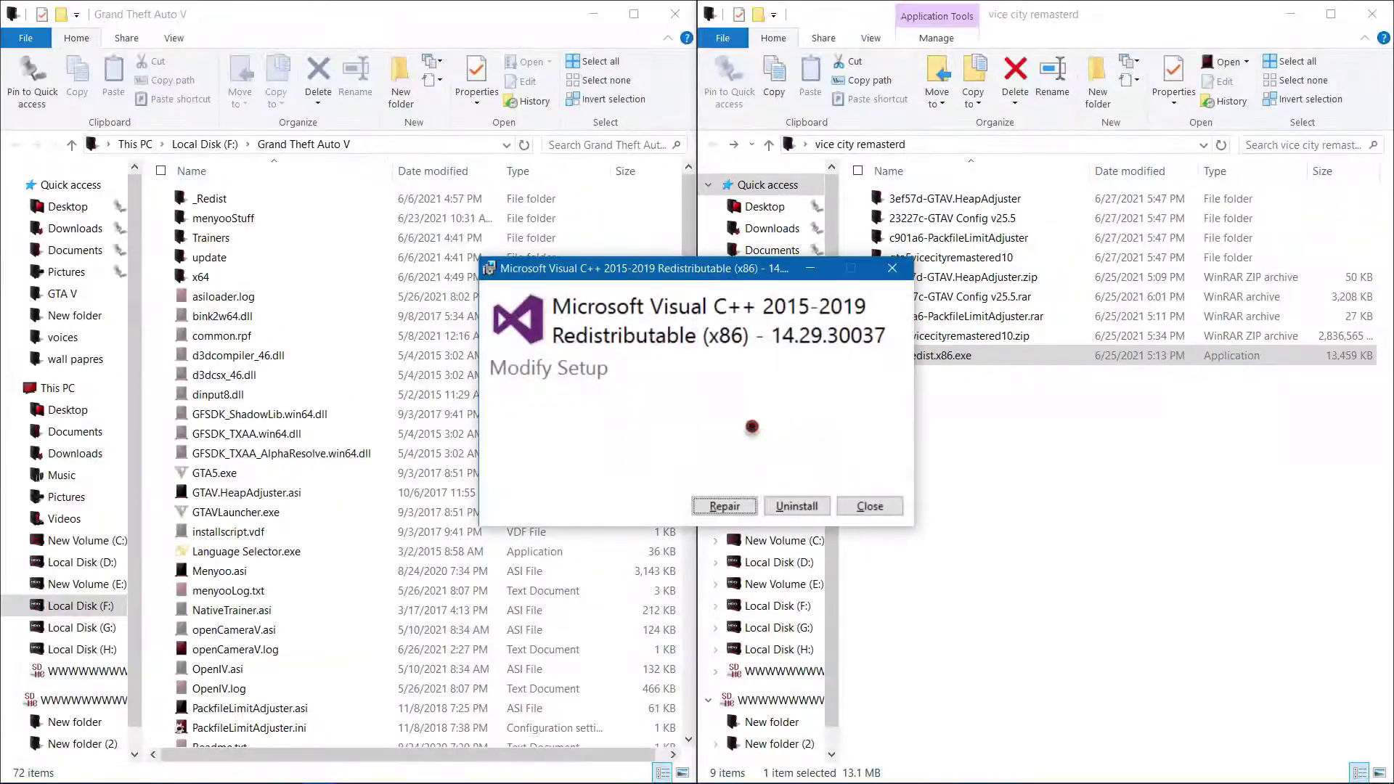
left_click(870, 507)
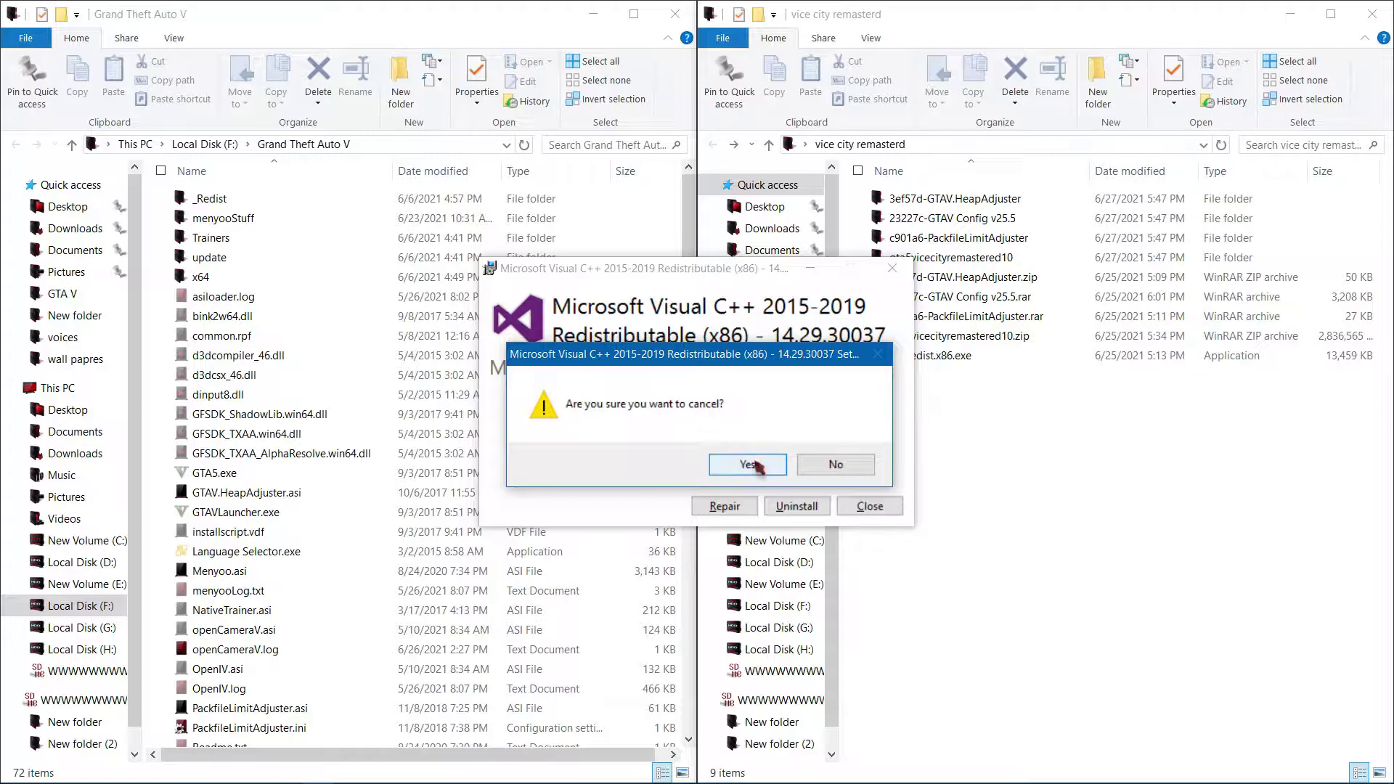
left_click(748, 465)
Minimise the Grand Theft Auto V folder window and select the OpenIV desktop shortcut
left_click(584, 24)
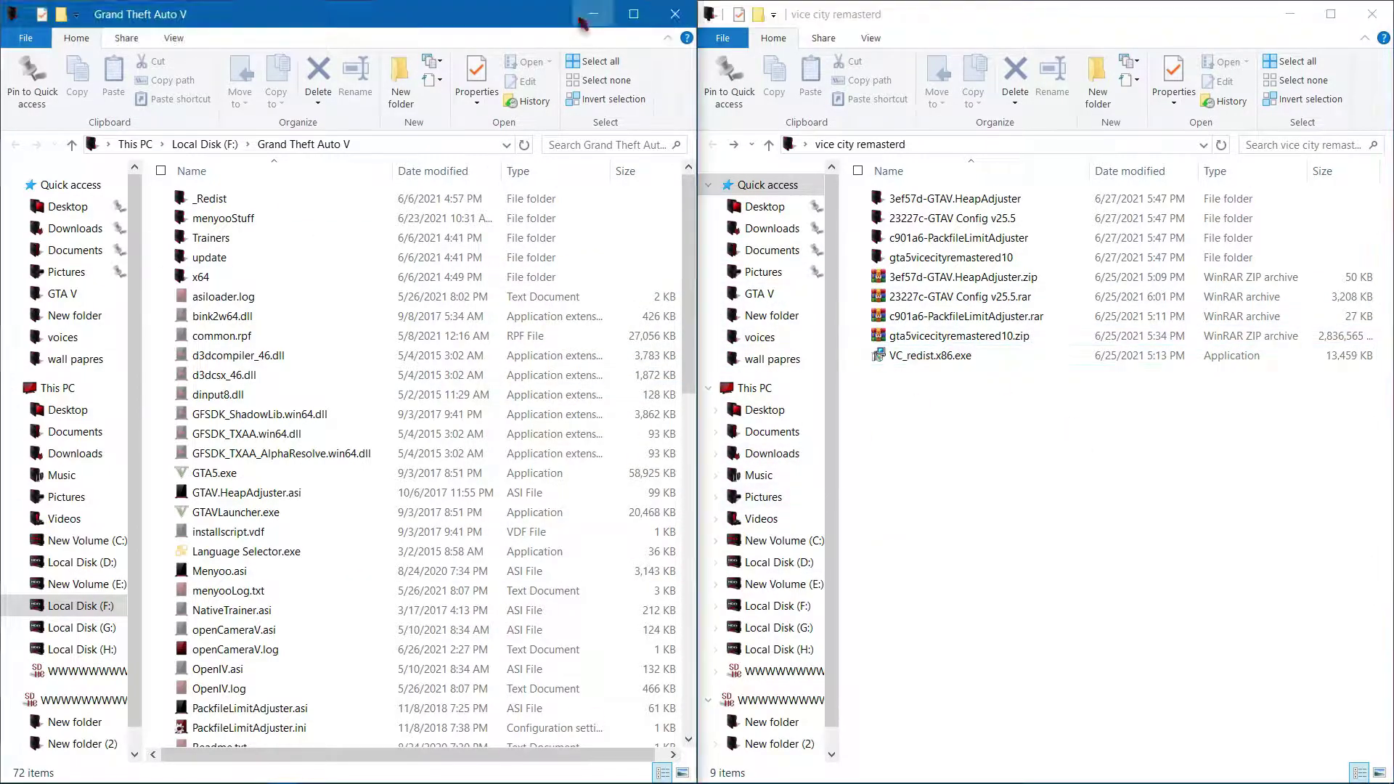
left_click(583, 24)
left_click(376, 187)
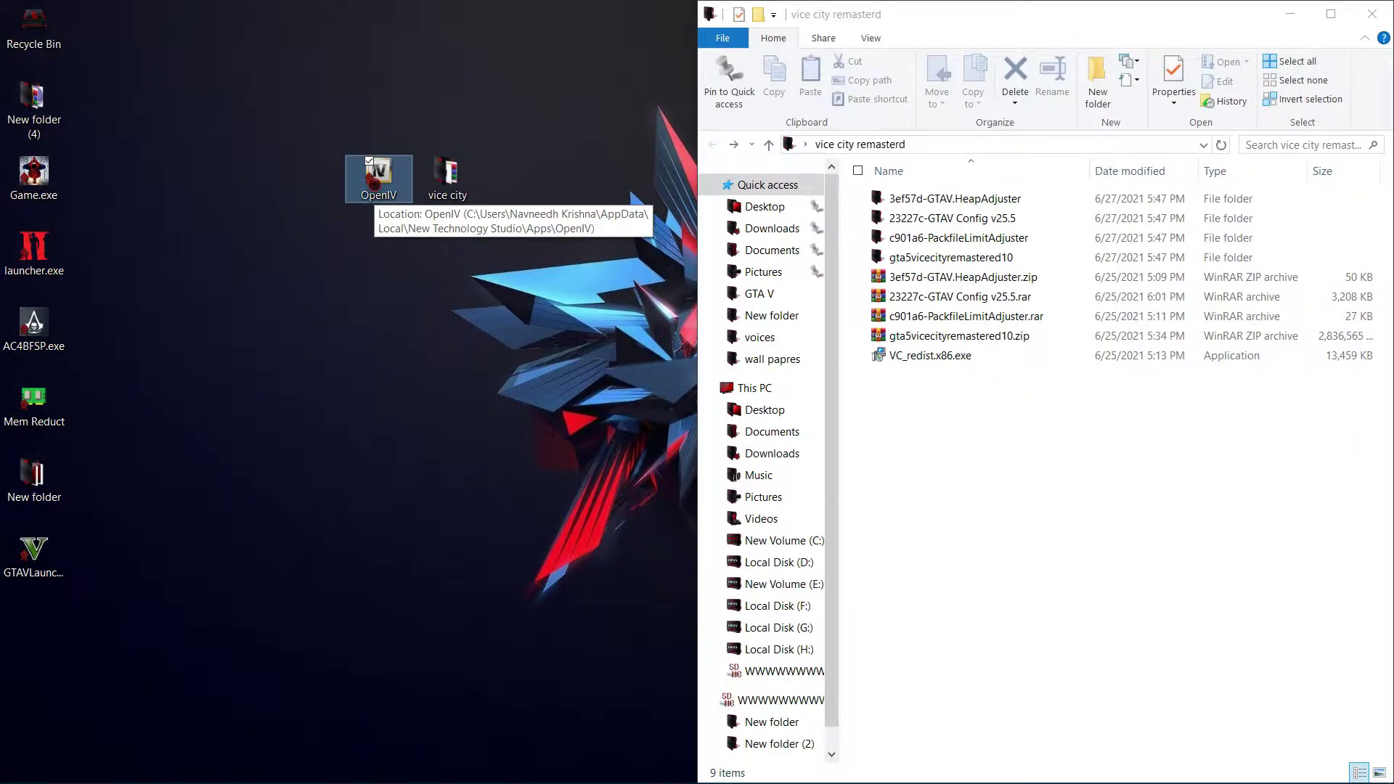
Launch OpenIV for GTA V on Windows and snap it to the left half of the screen
double_click(374, 184)
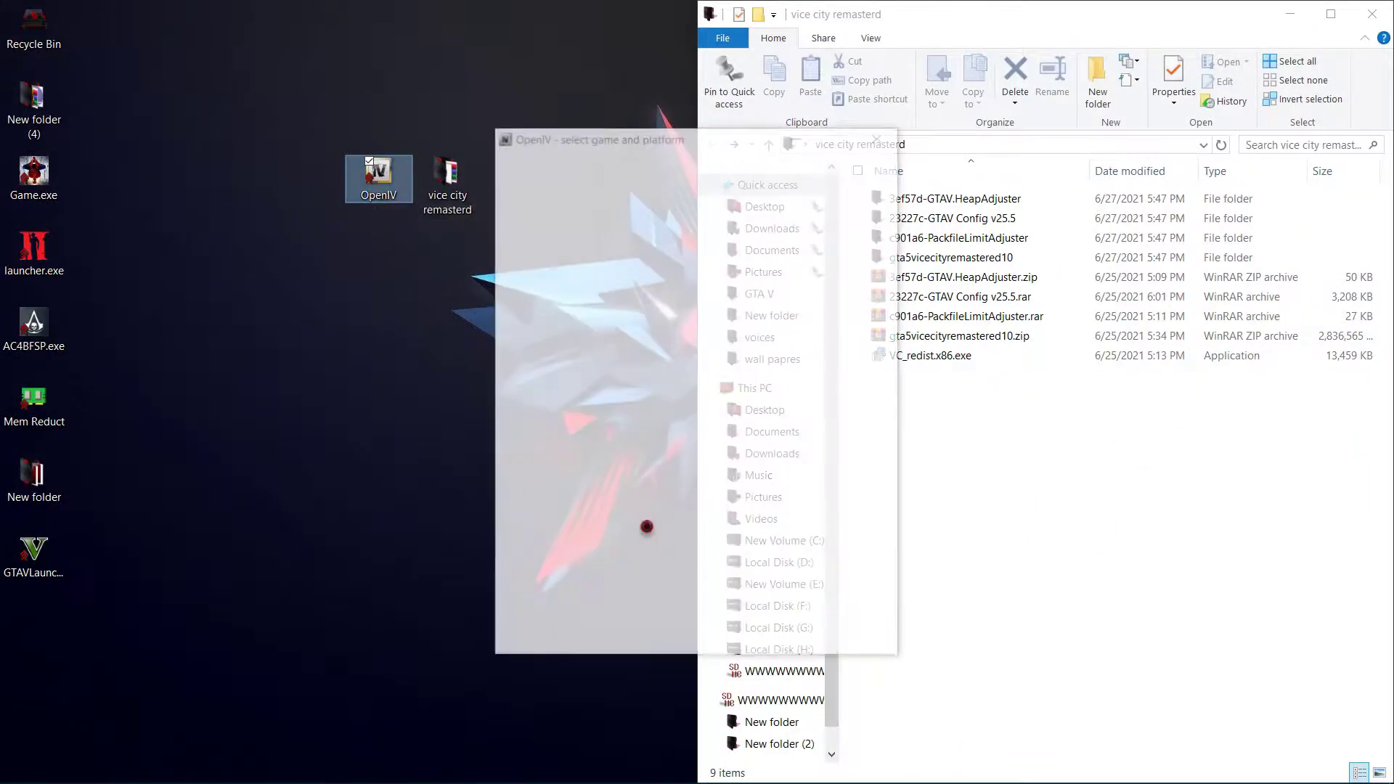
left_click(618, 415)
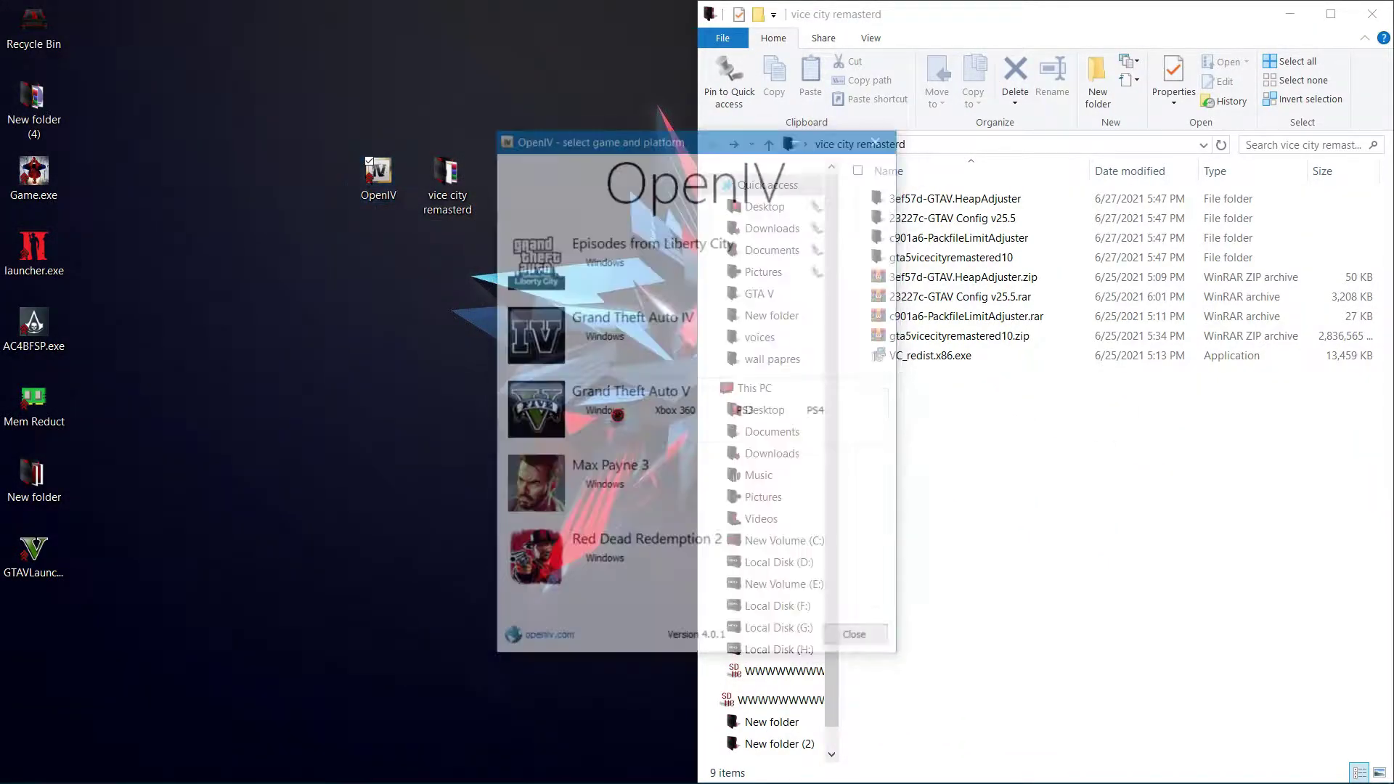
left_click(347, 303)
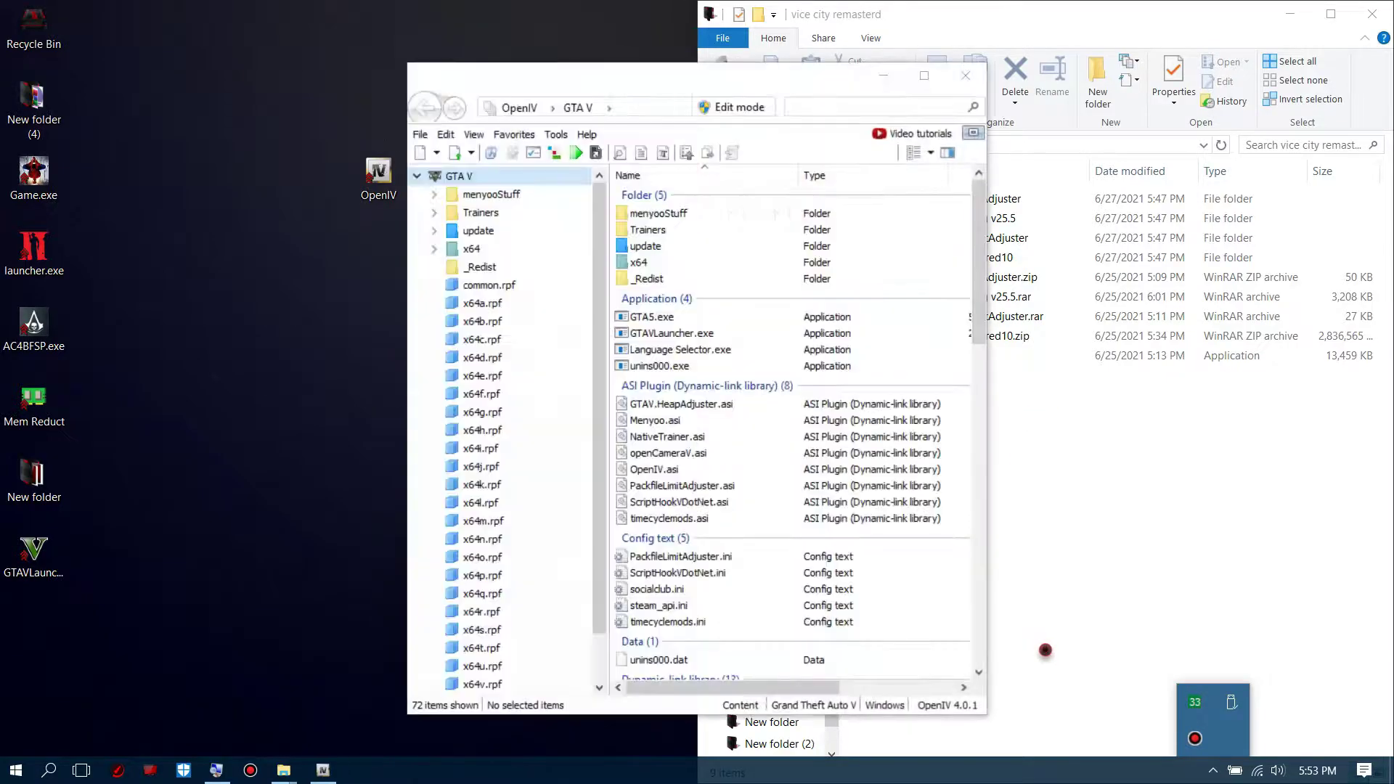
left_click(1191, 613)
left_click(591, 84)
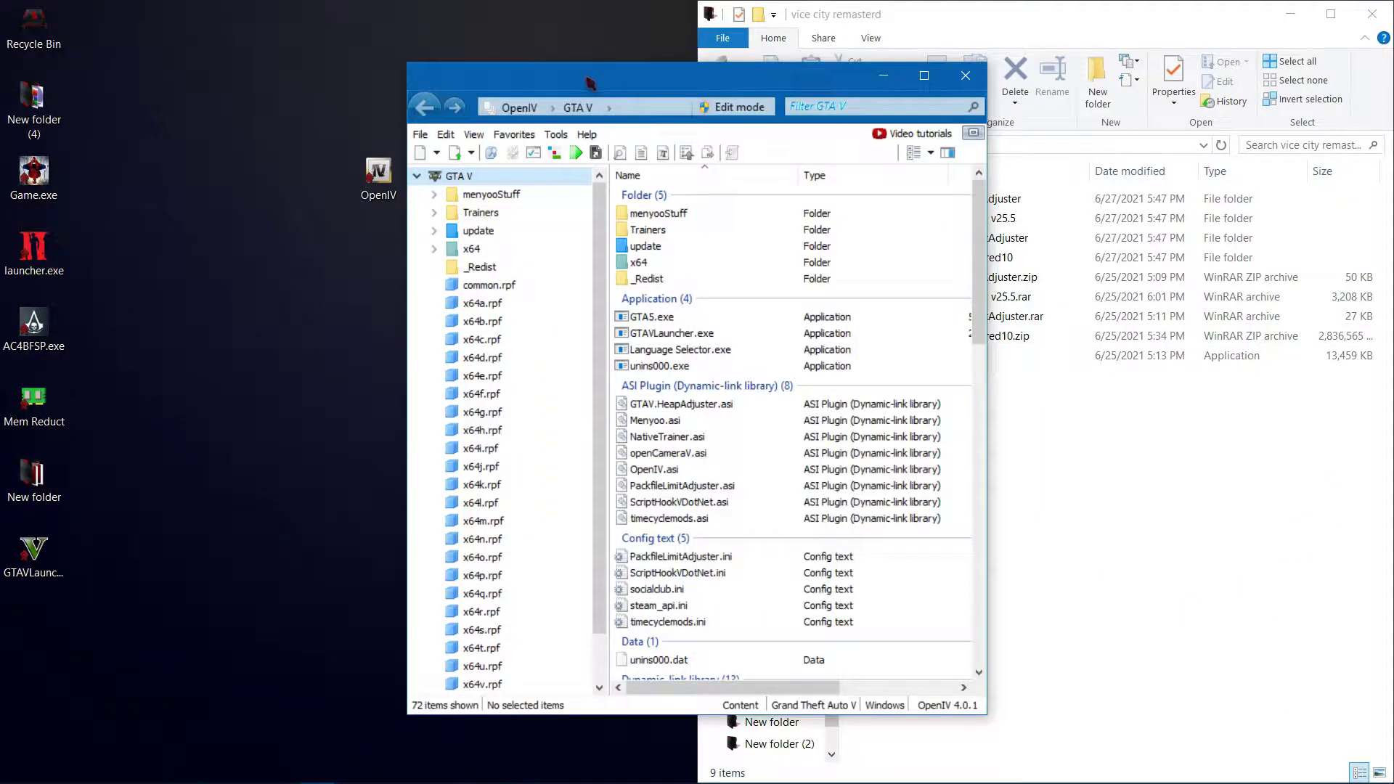
key("super+Left")
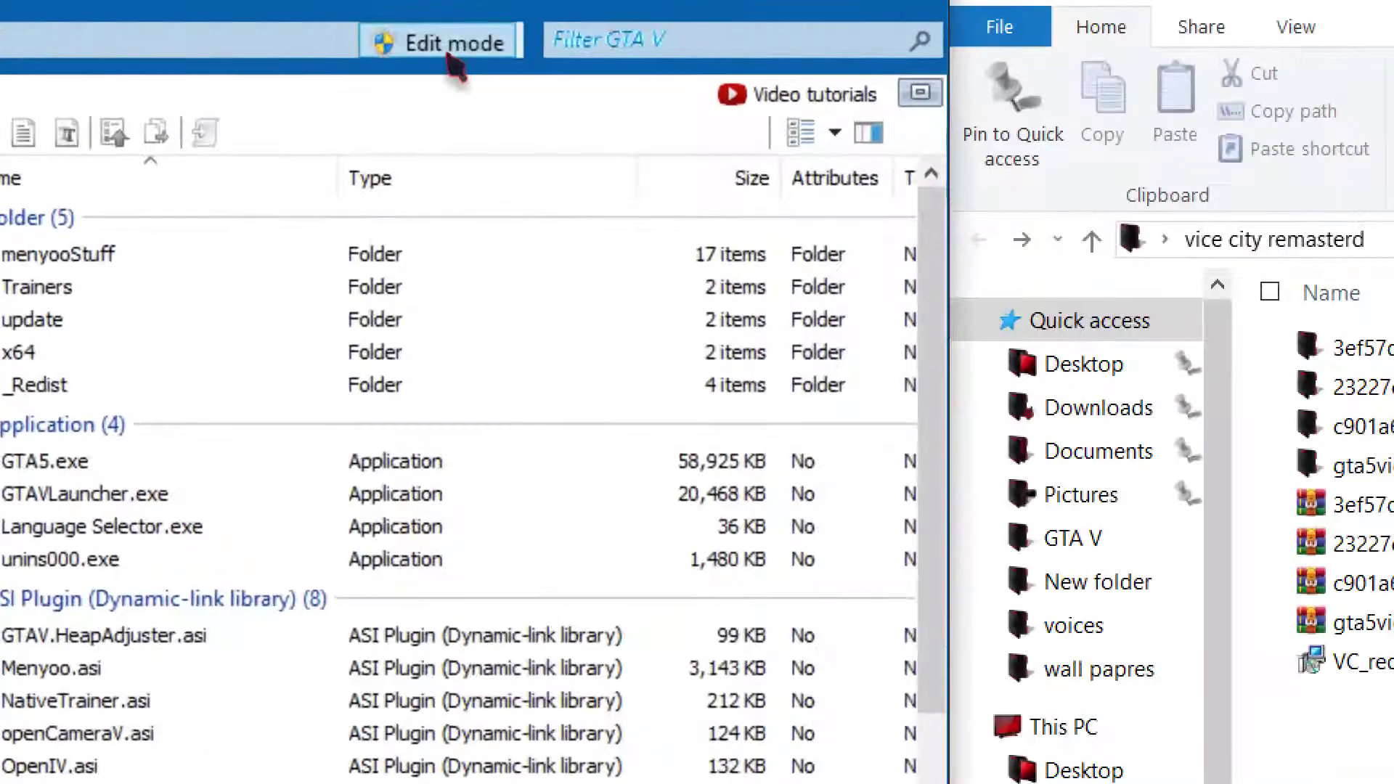
Enable edit mode, confirm ASI Loader, OpenIV.ASI and openCamera are installed in ASI Manager, then close it
left_click(448, 52)
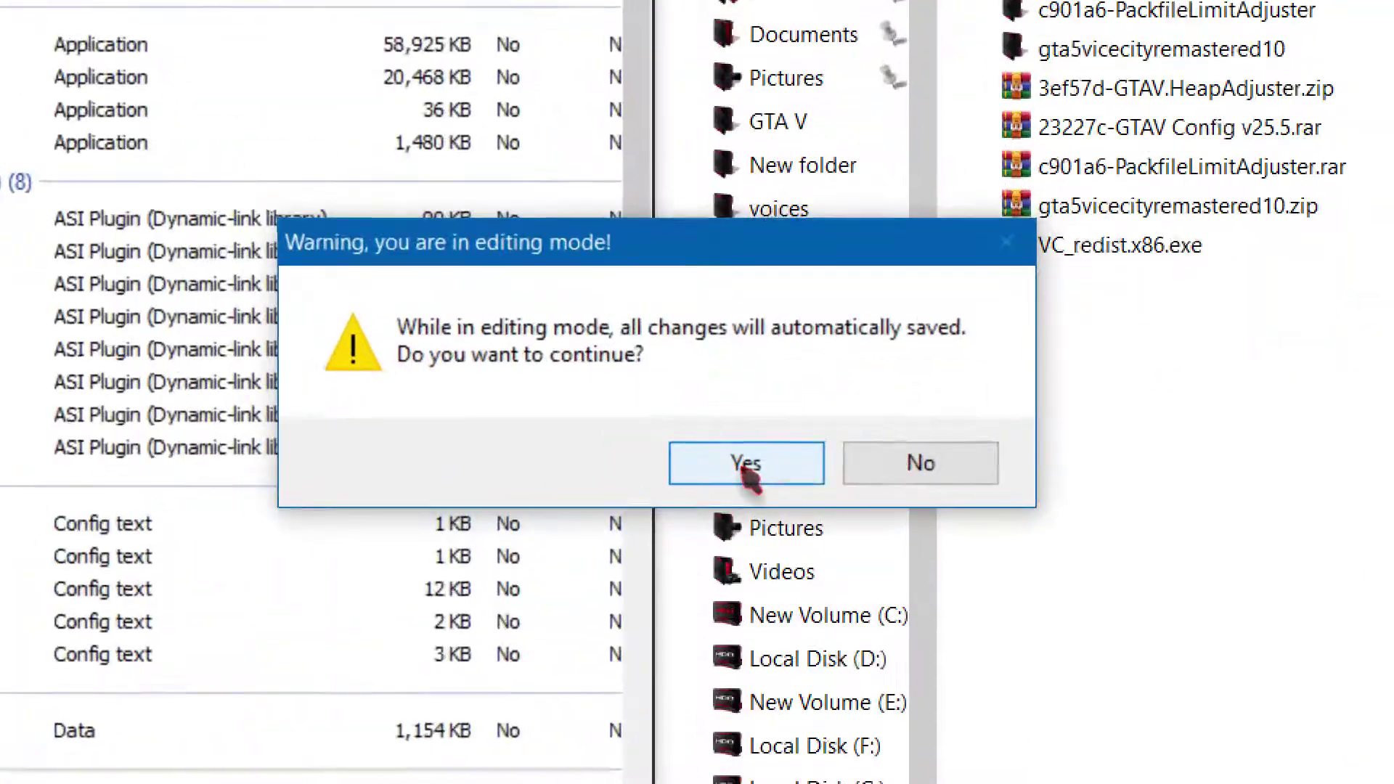
left_click(748, 468)
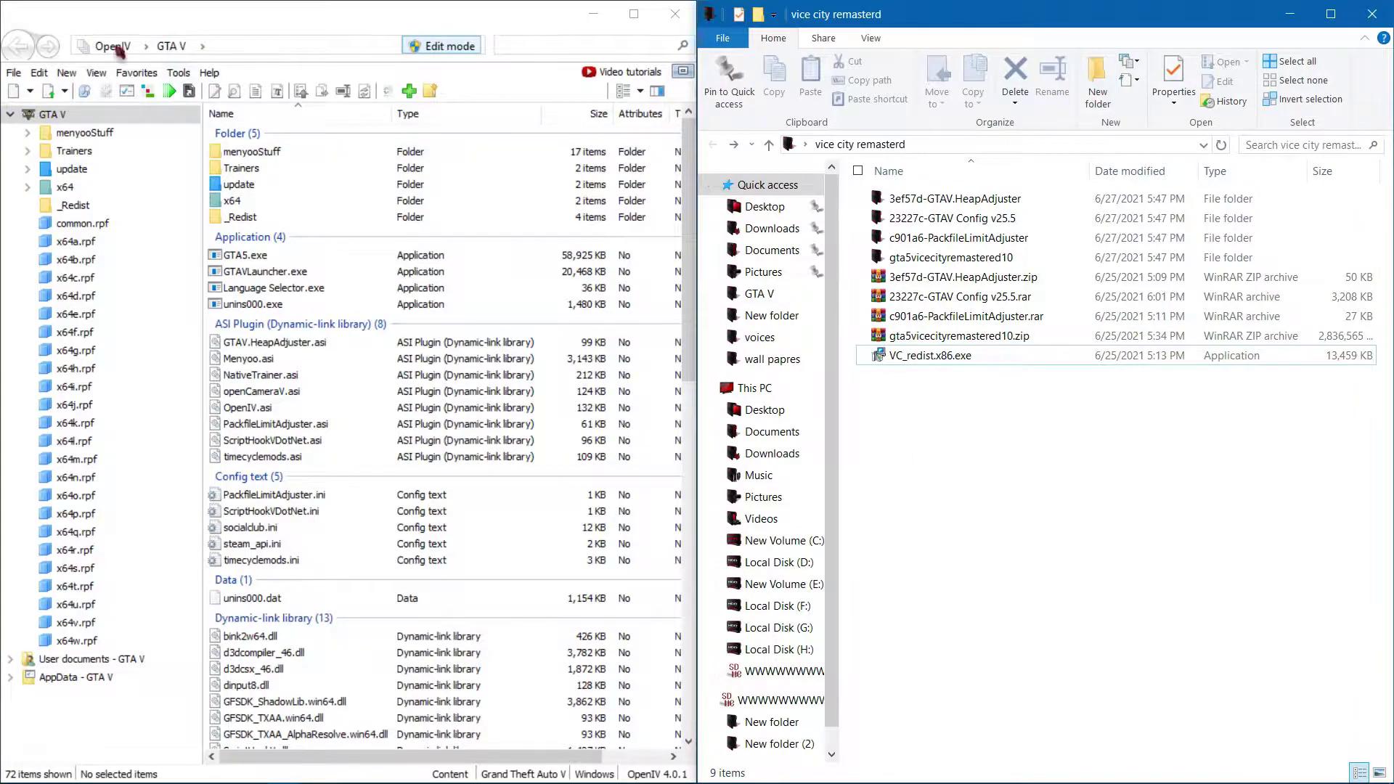
left_click(178, 73)
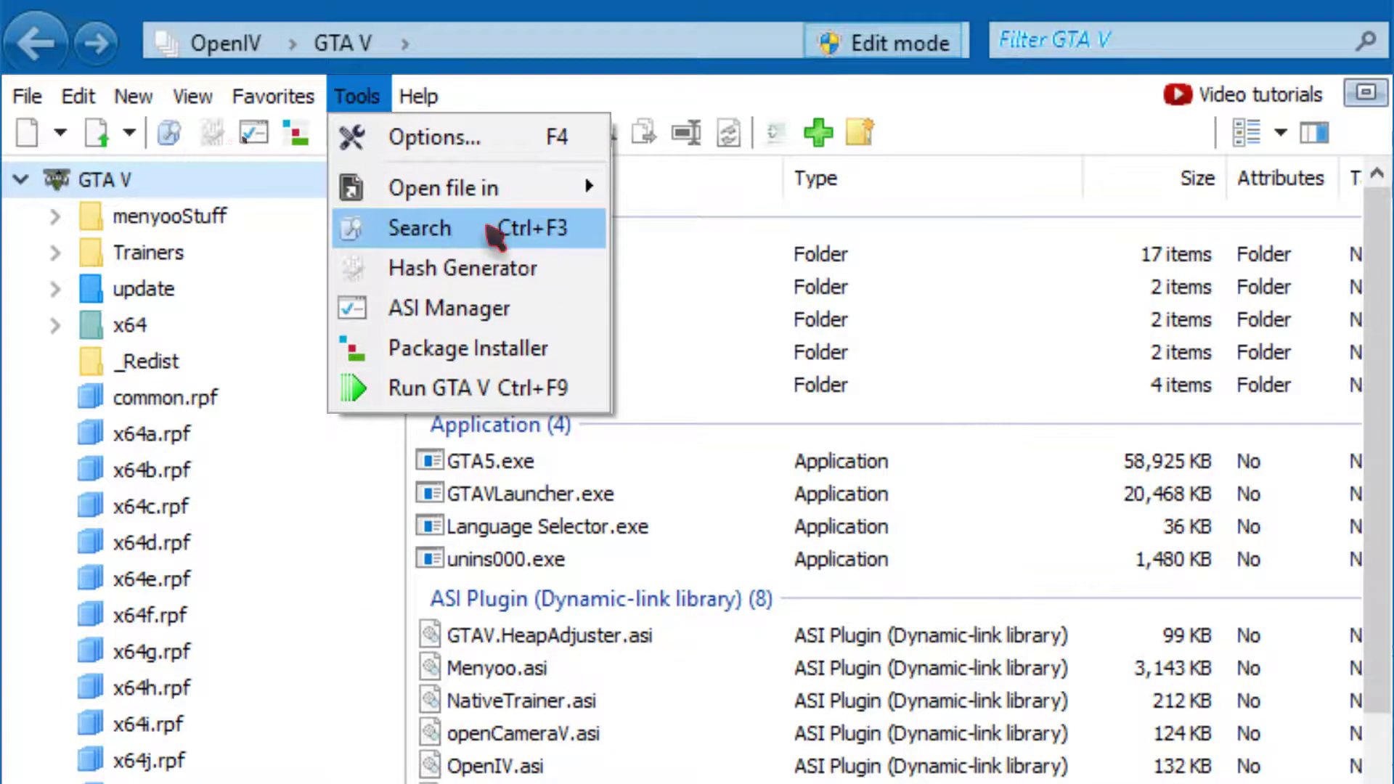
left_click(465, 306)
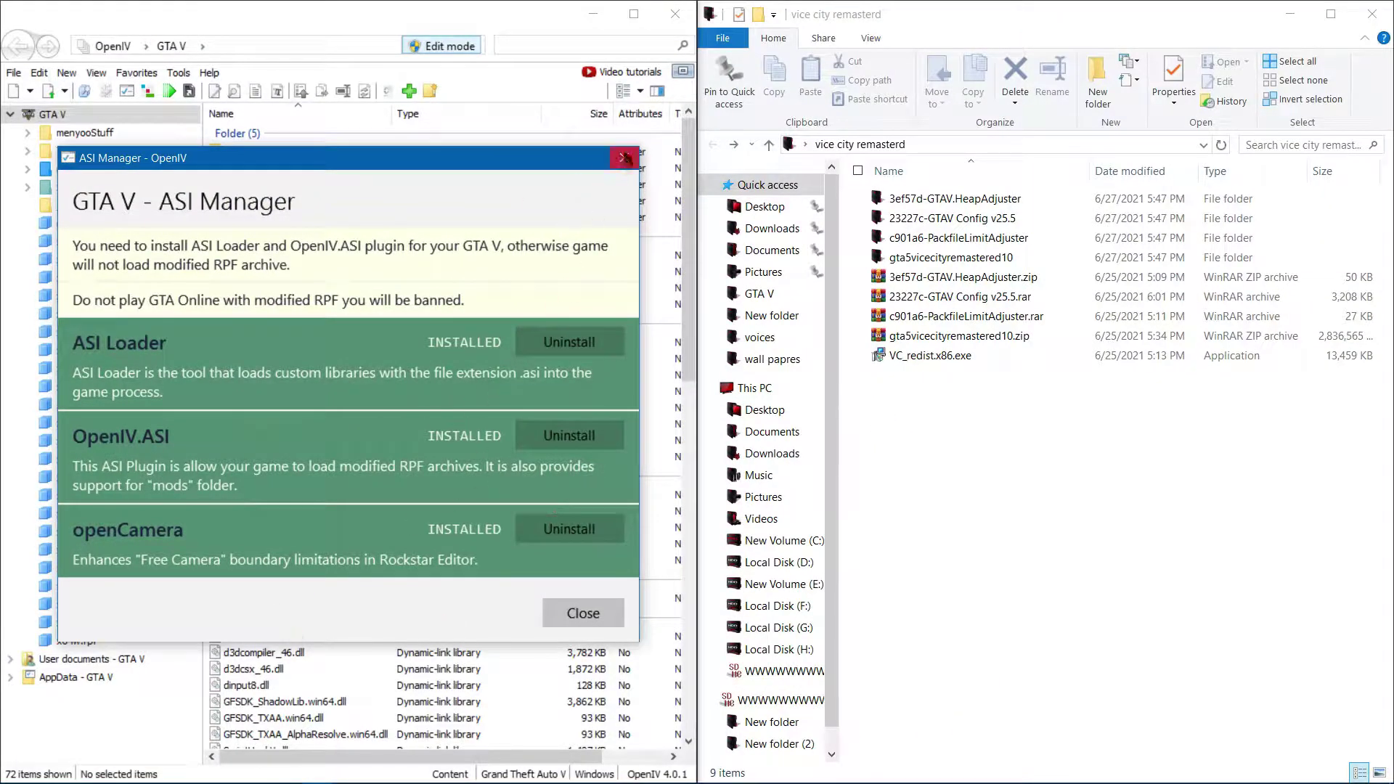
left_click(624, 158)
left_click(1199, 368)
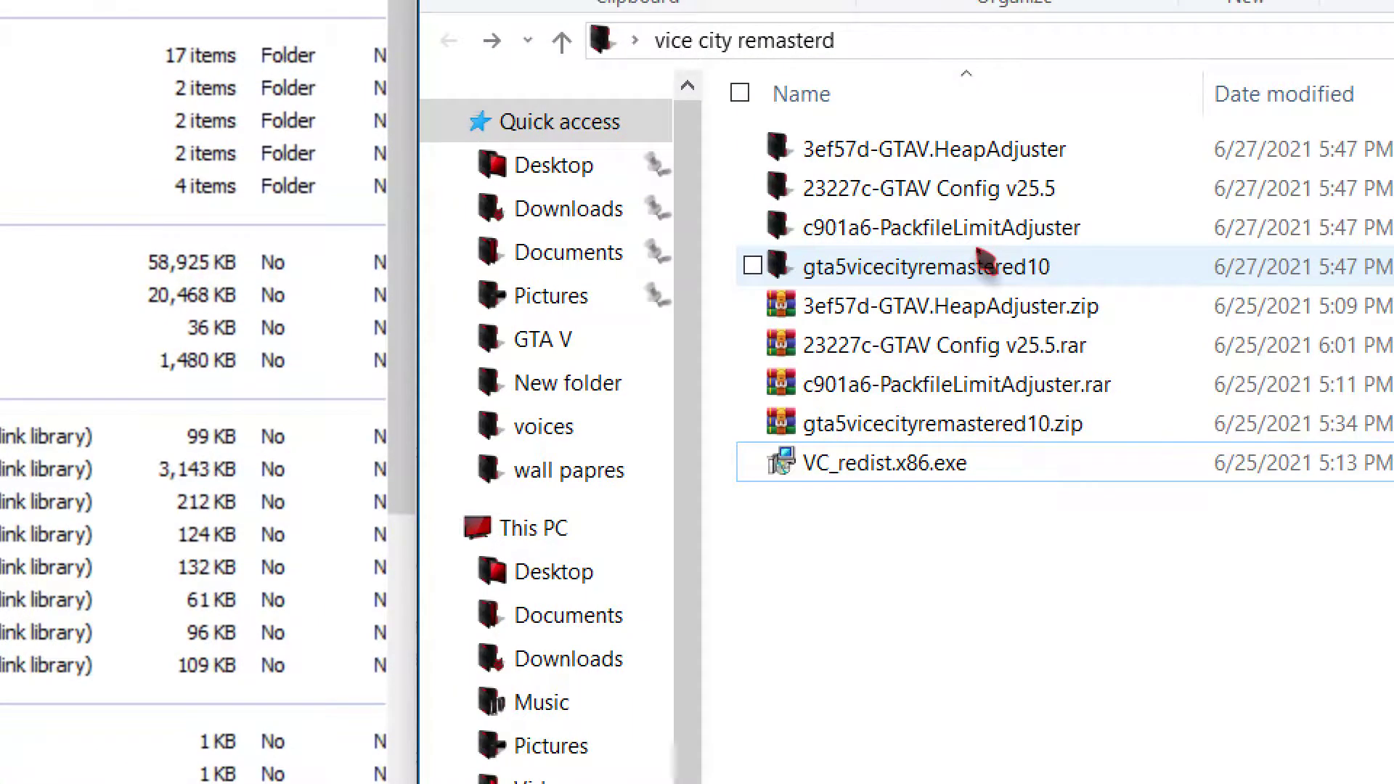
Drag ViceCryRemastered.oiv from gta5vicecityremastered10 into OpenIV and install it into the mods folder
double_click(976, 248)
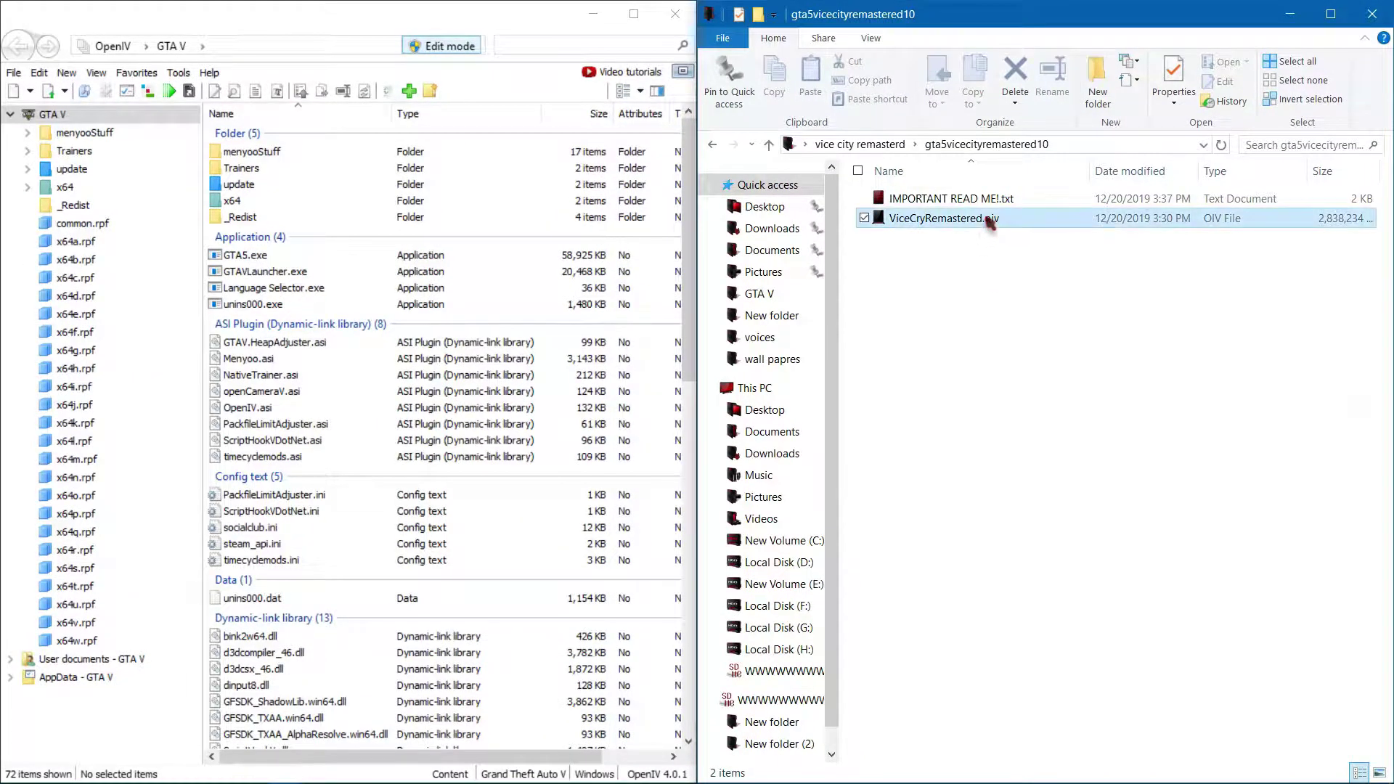
left_click(988, 221)
left_click_drag(988, 220, 214, 307)
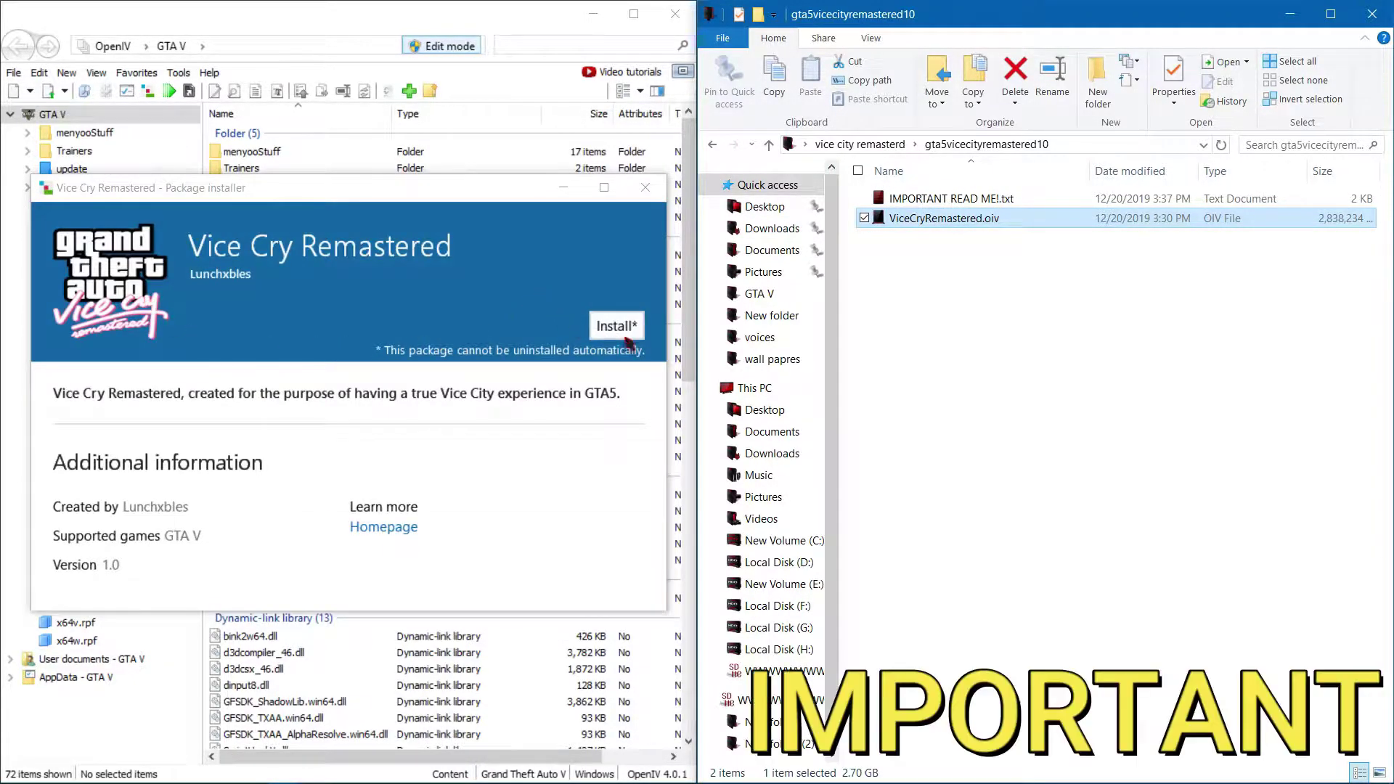
left_click(618, 327)
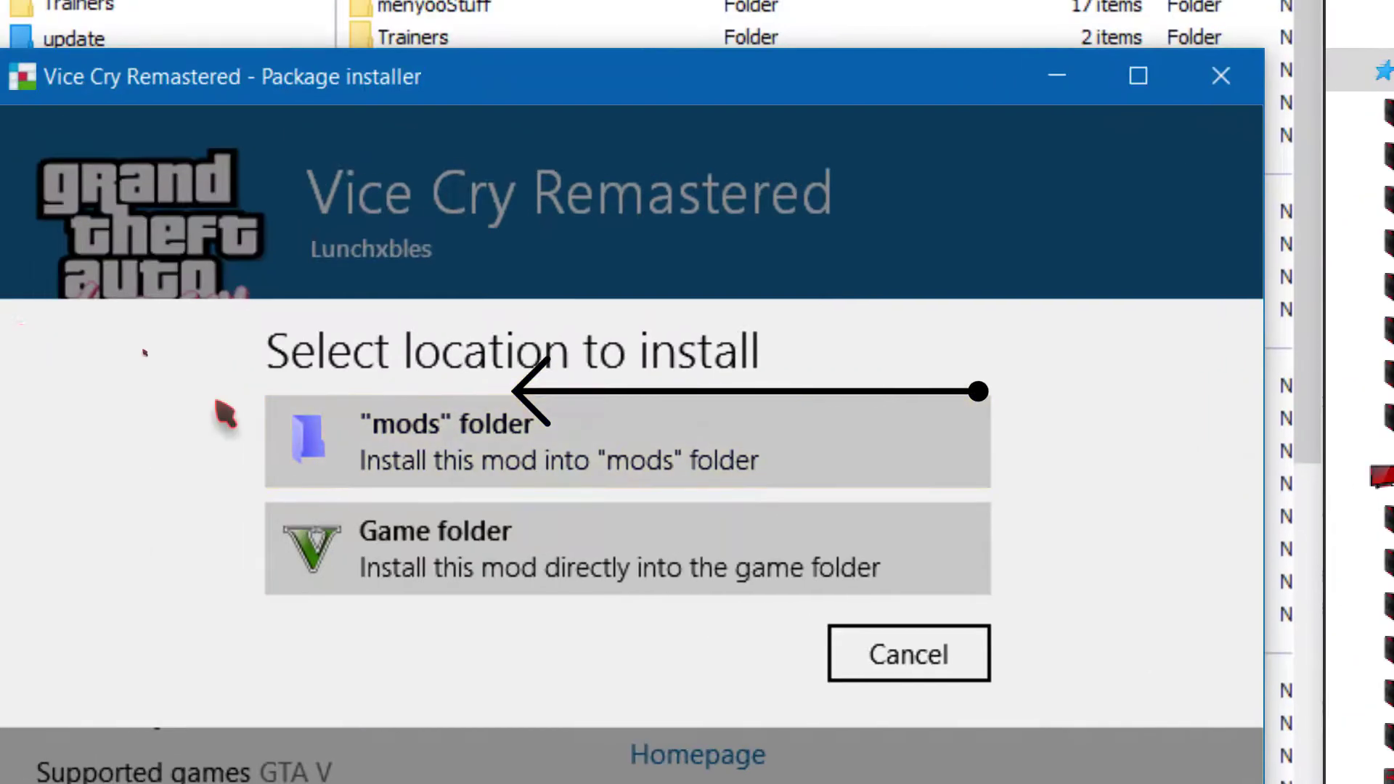
left_click(246, 375)
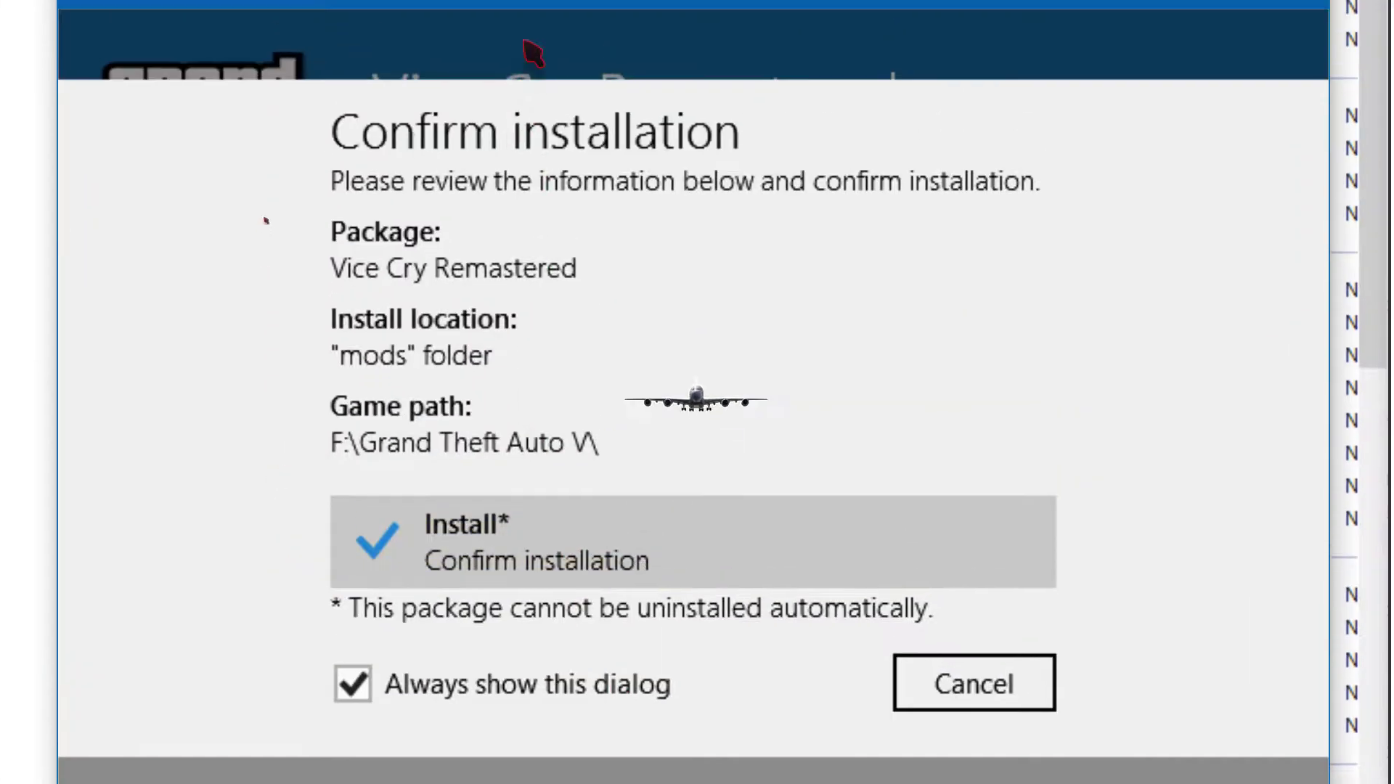
left_click(627, 428)
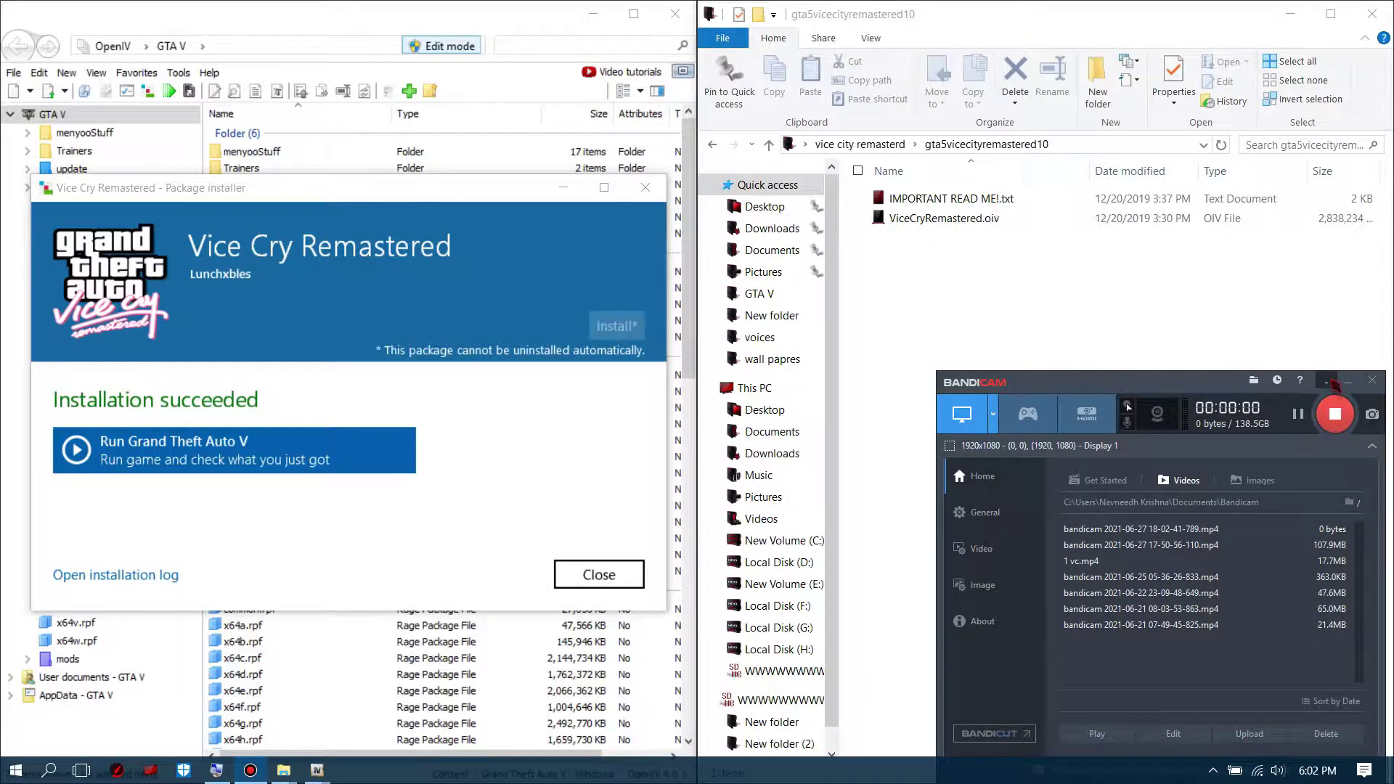
left_click(1334, 382)
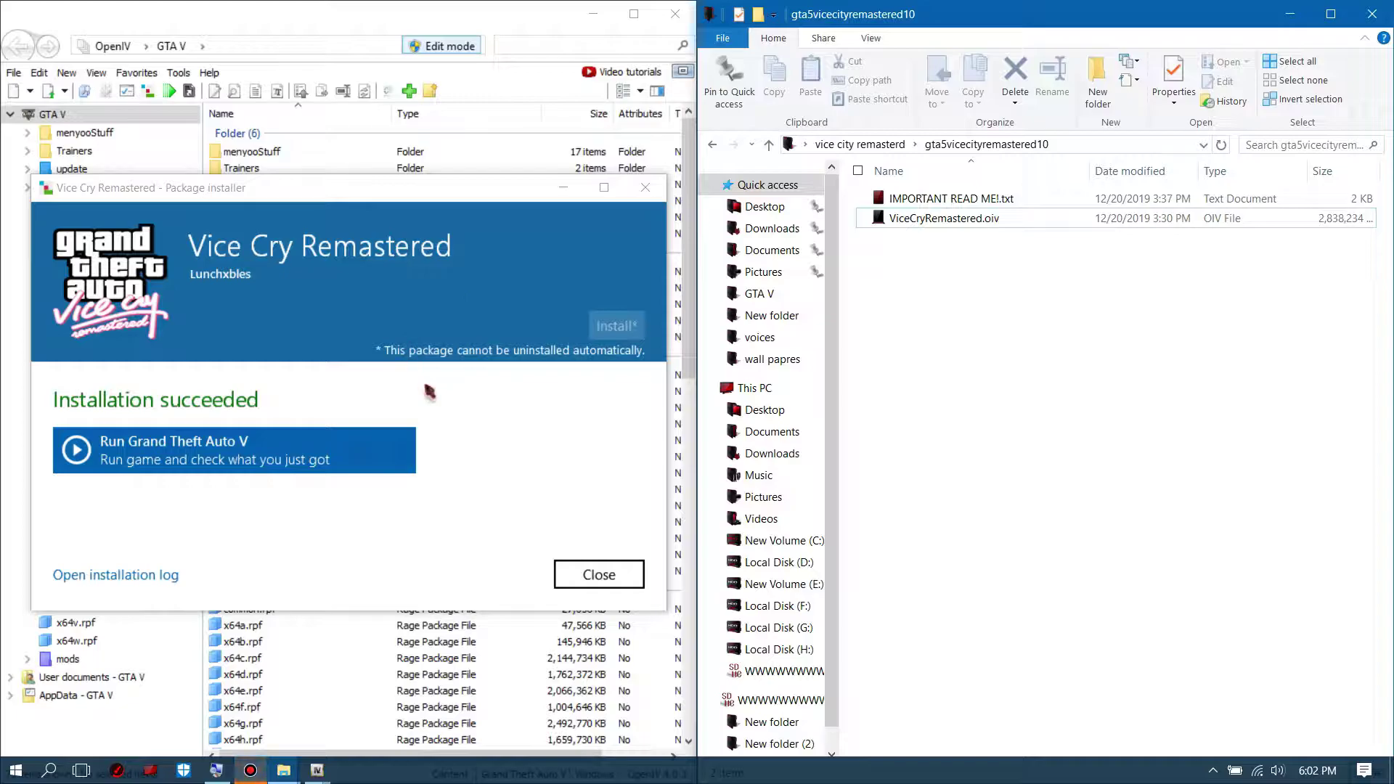
left_click(250, 771)
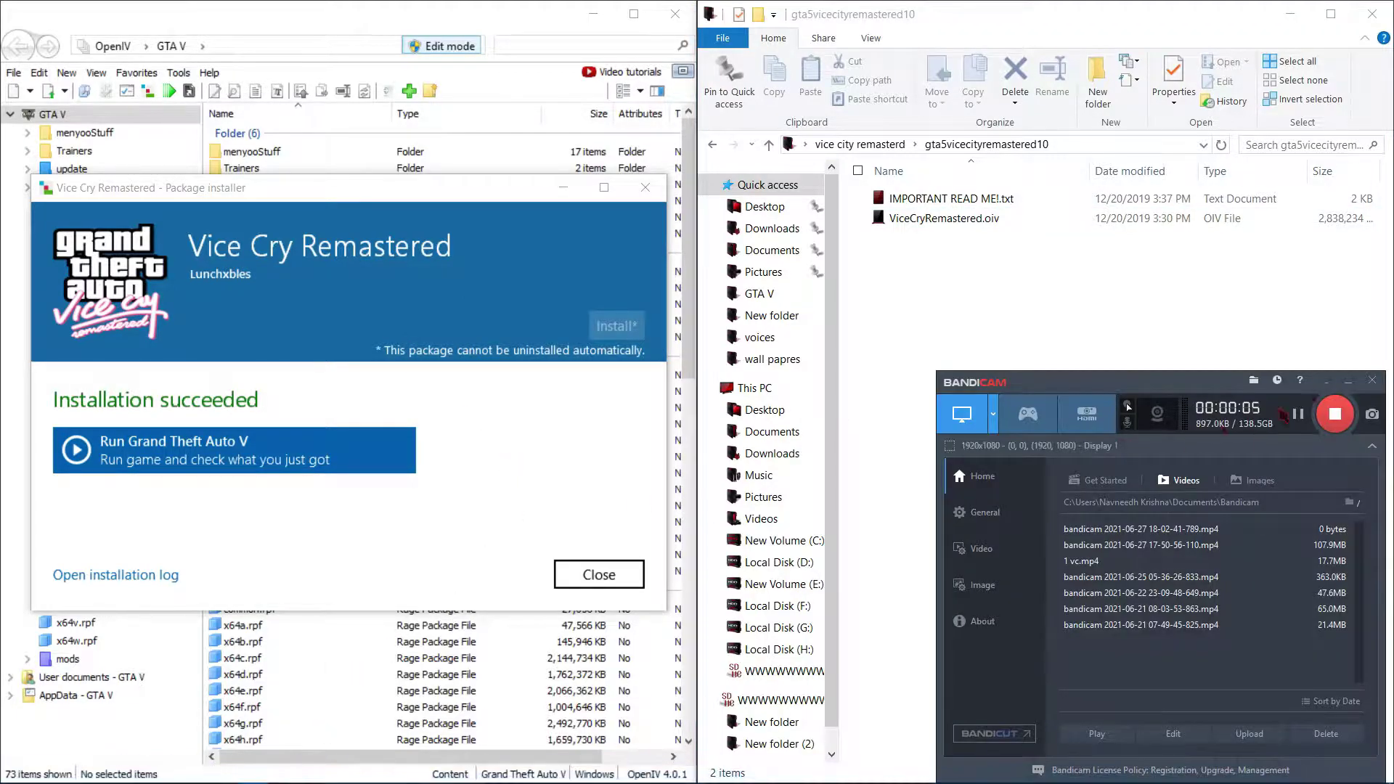
left_click(1322, 378)
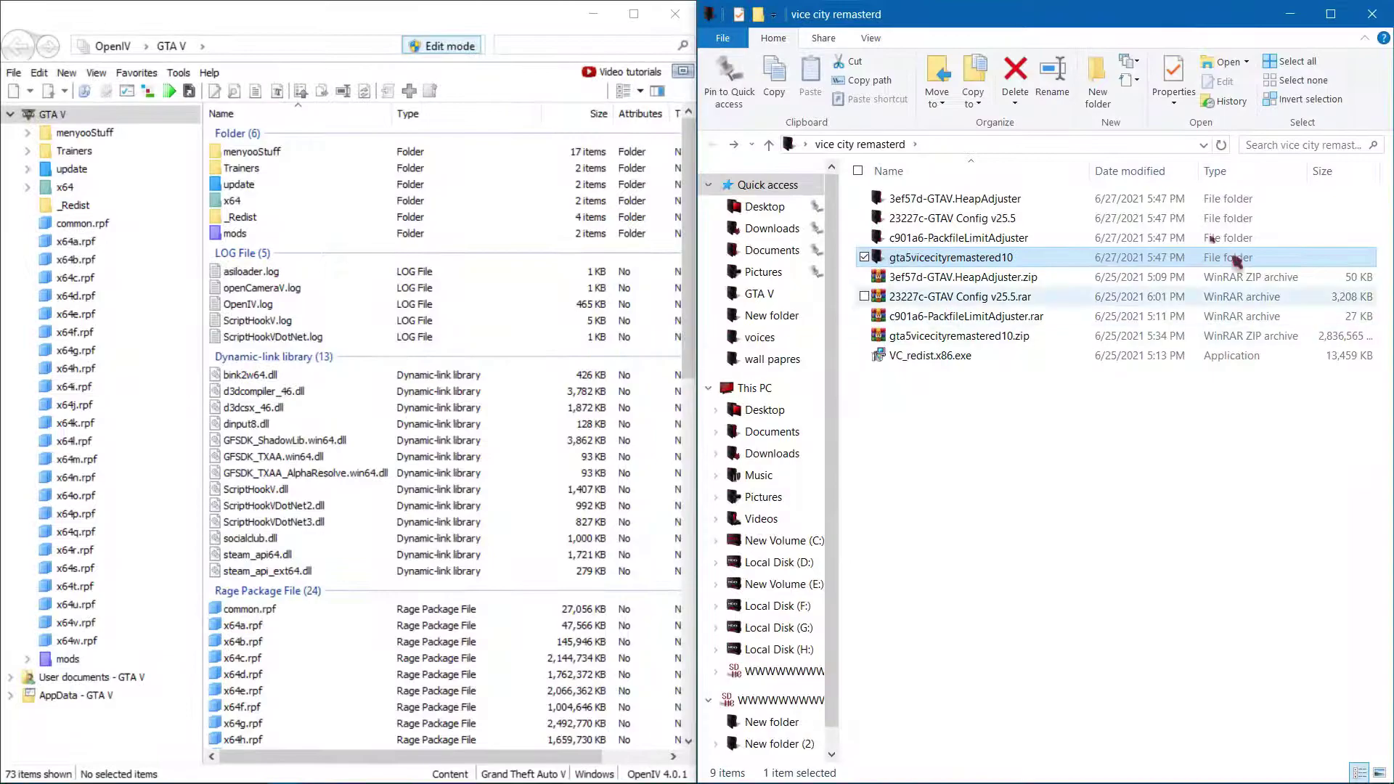
Open 23227c-GTAV Config v25.5 and its Older Versions folder listing Gta Config builds per game version
left_click(1004, 219)
double_click(1005, 220)
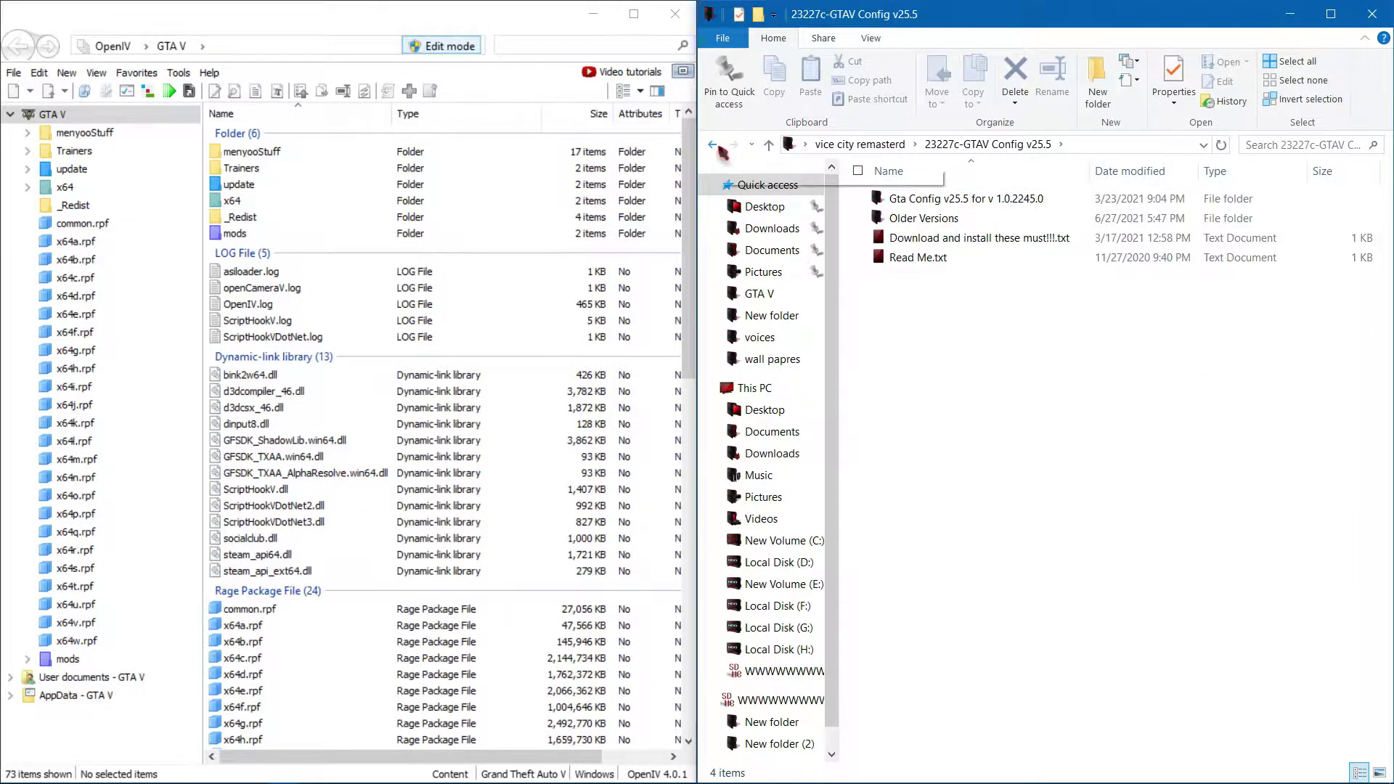
left_click(715, 145)
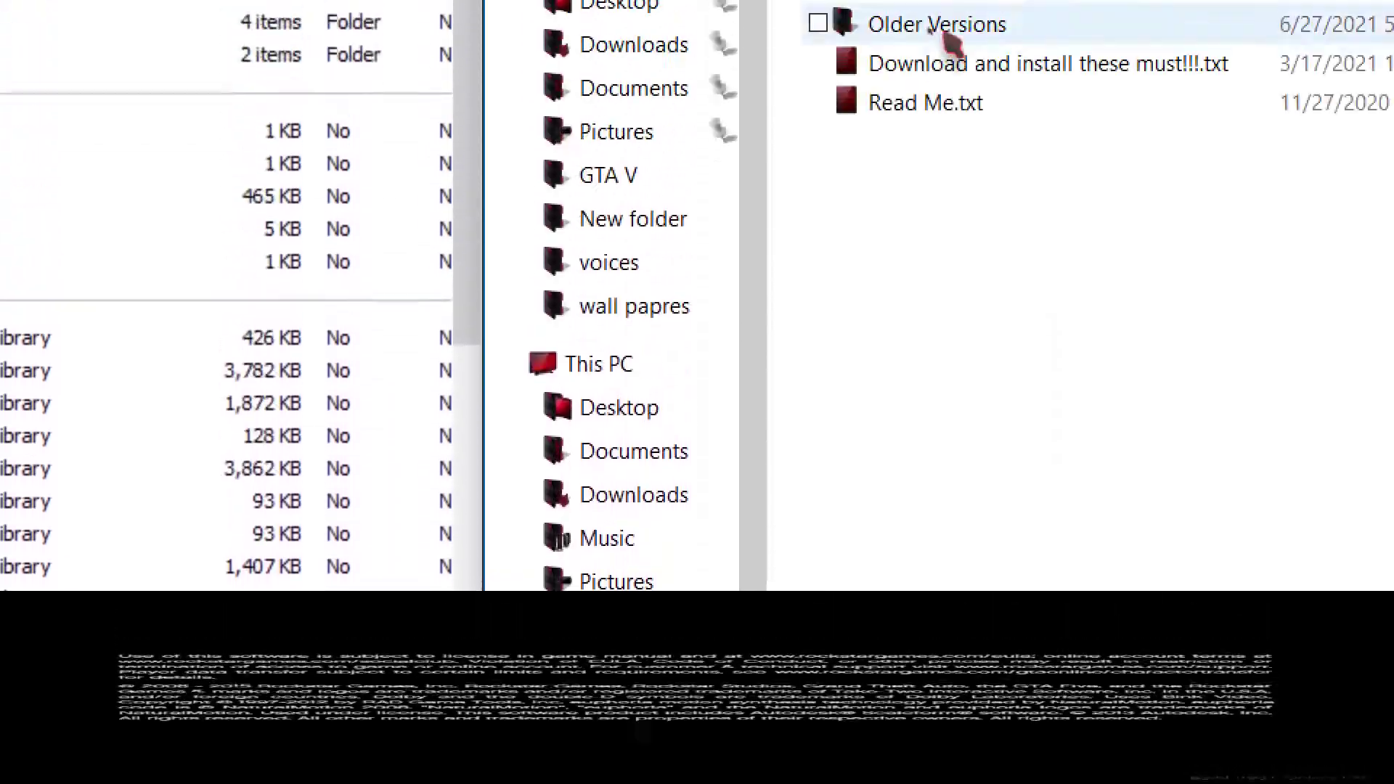
double_click(934, 24)
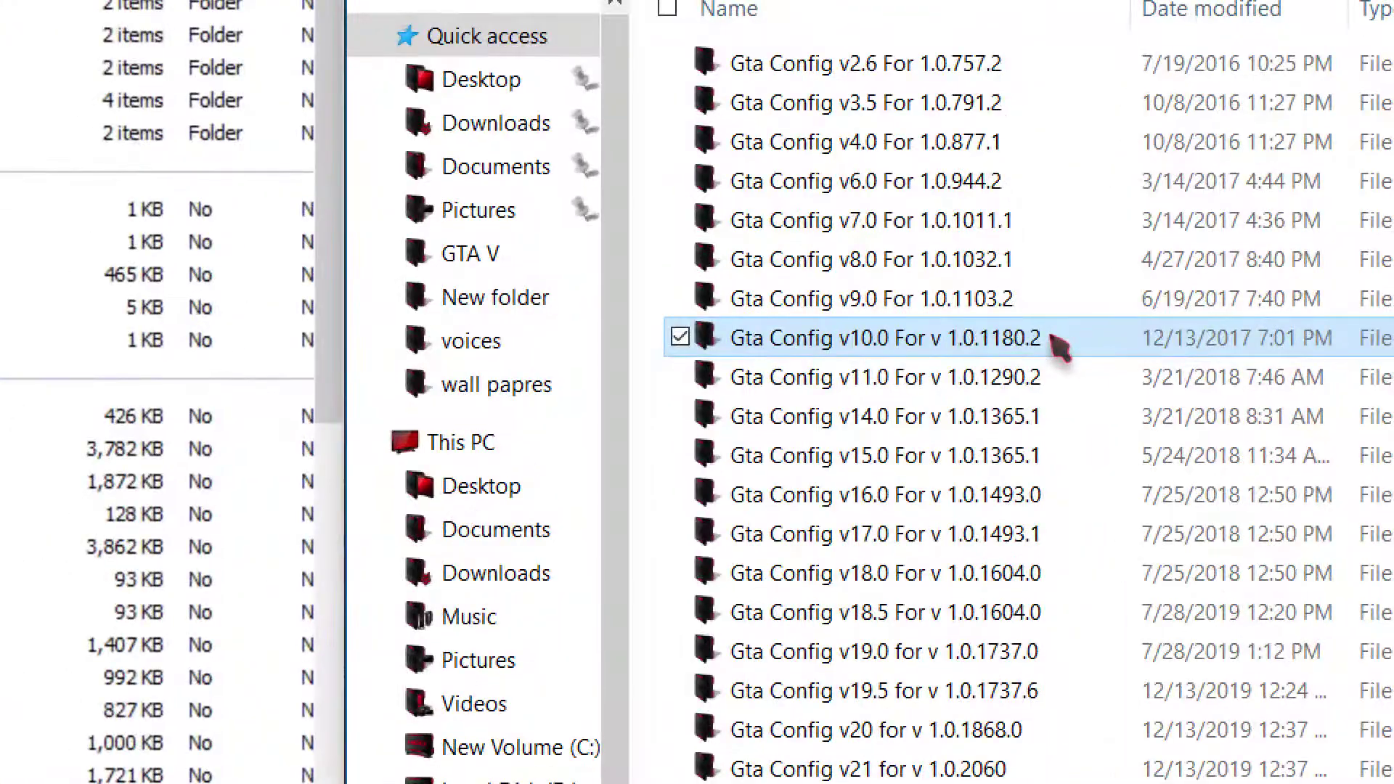
Open Gta Config v10.0 For v 1.0.1180.2, then its 2x traffic folder containing gameconfig.xml
double_click(1058, 347)
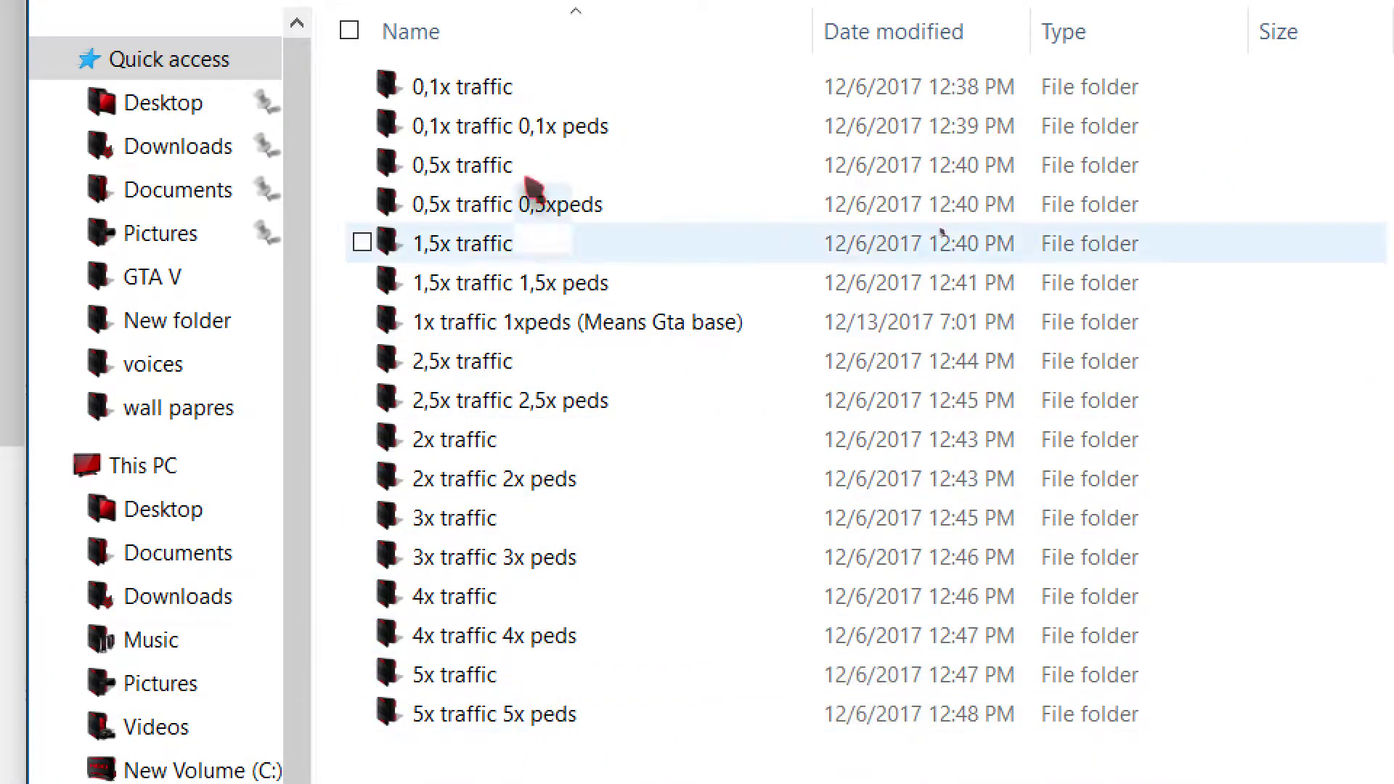
double_click(546, 447)
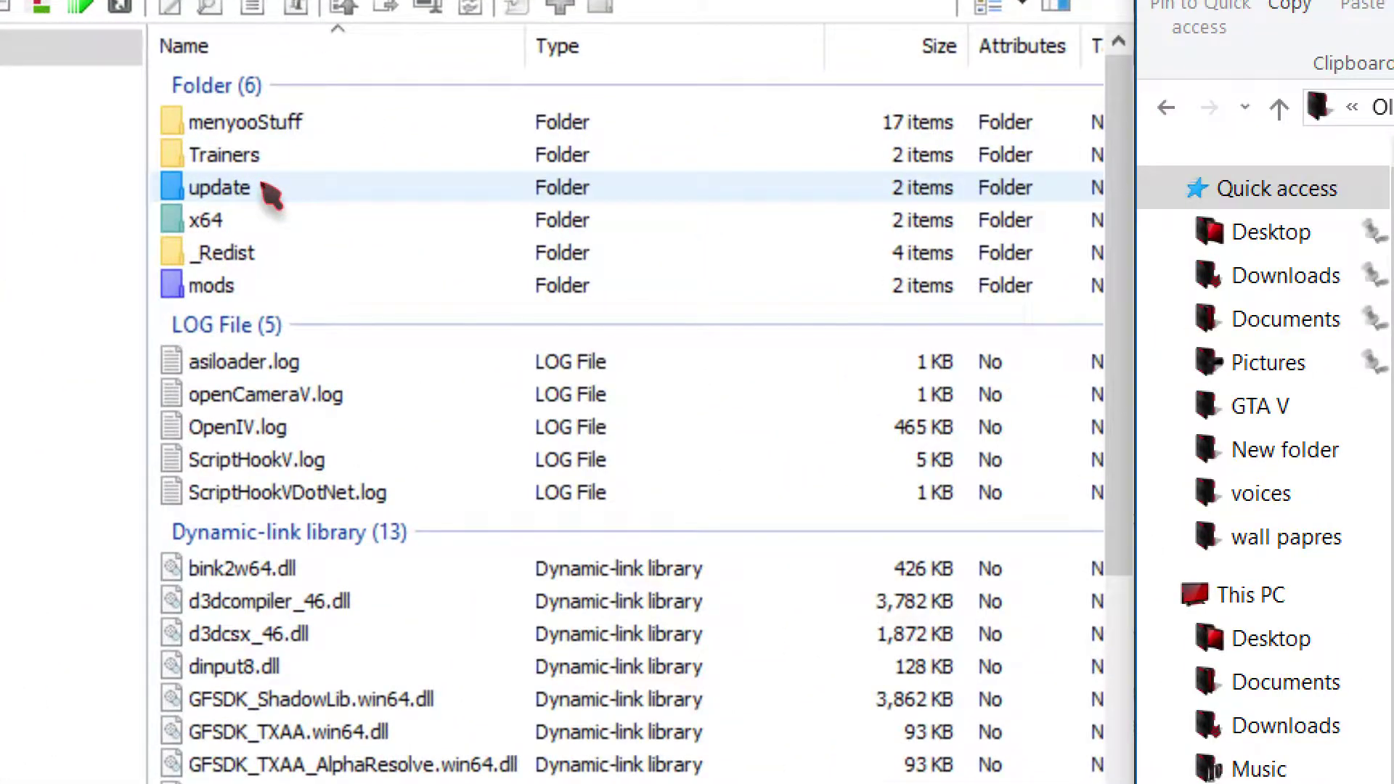
In OpenIV, navigate to mods\update\update.rpf\common\data
left_click(264, 193)
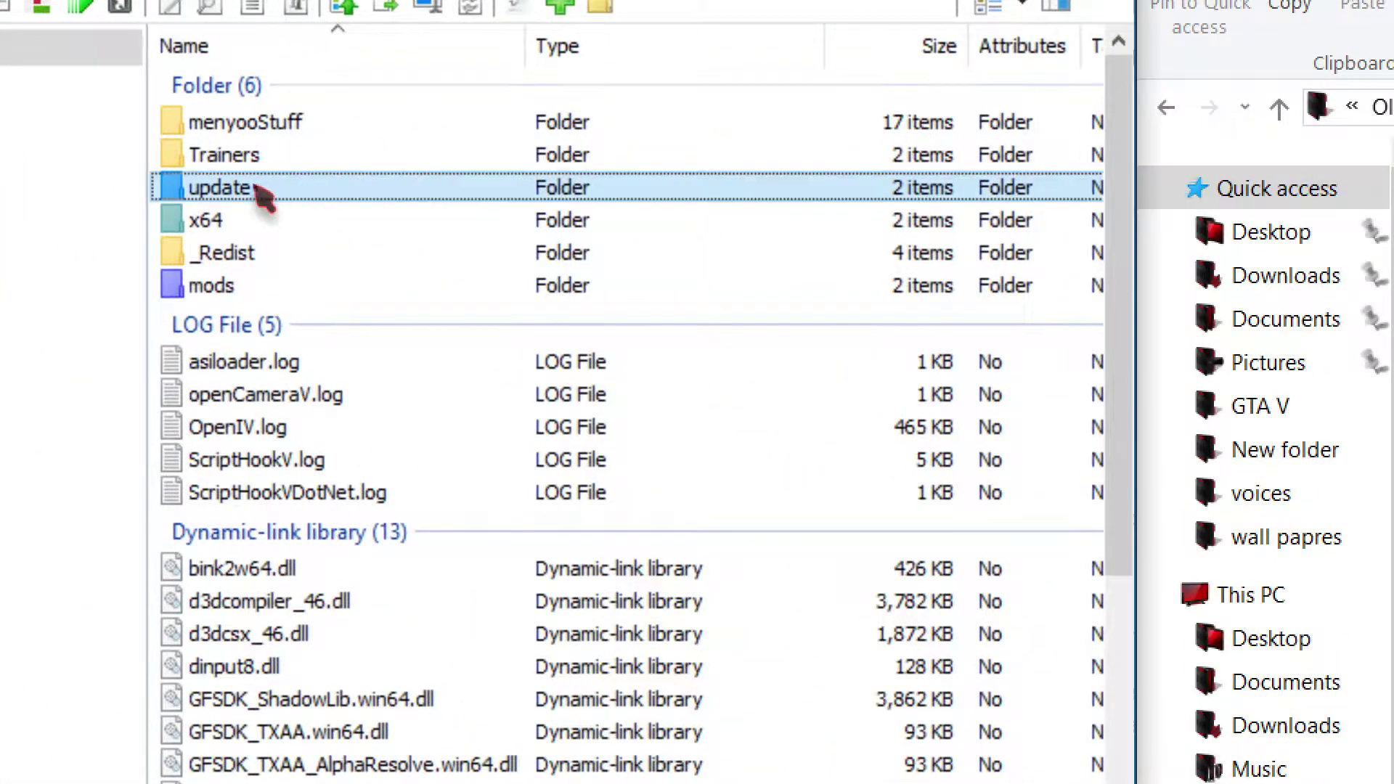
left_click(239, 292)
double_click(238, 292)
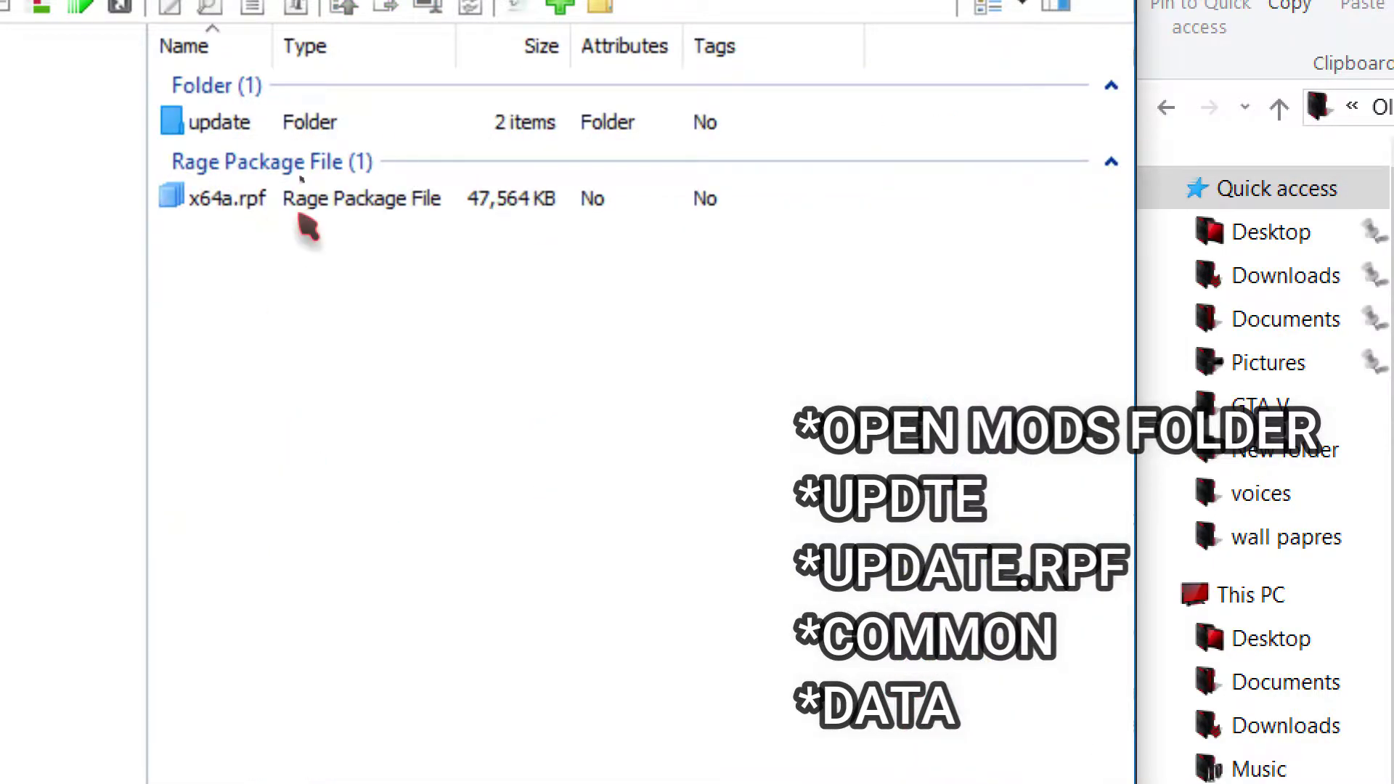
double_click(463, 133)
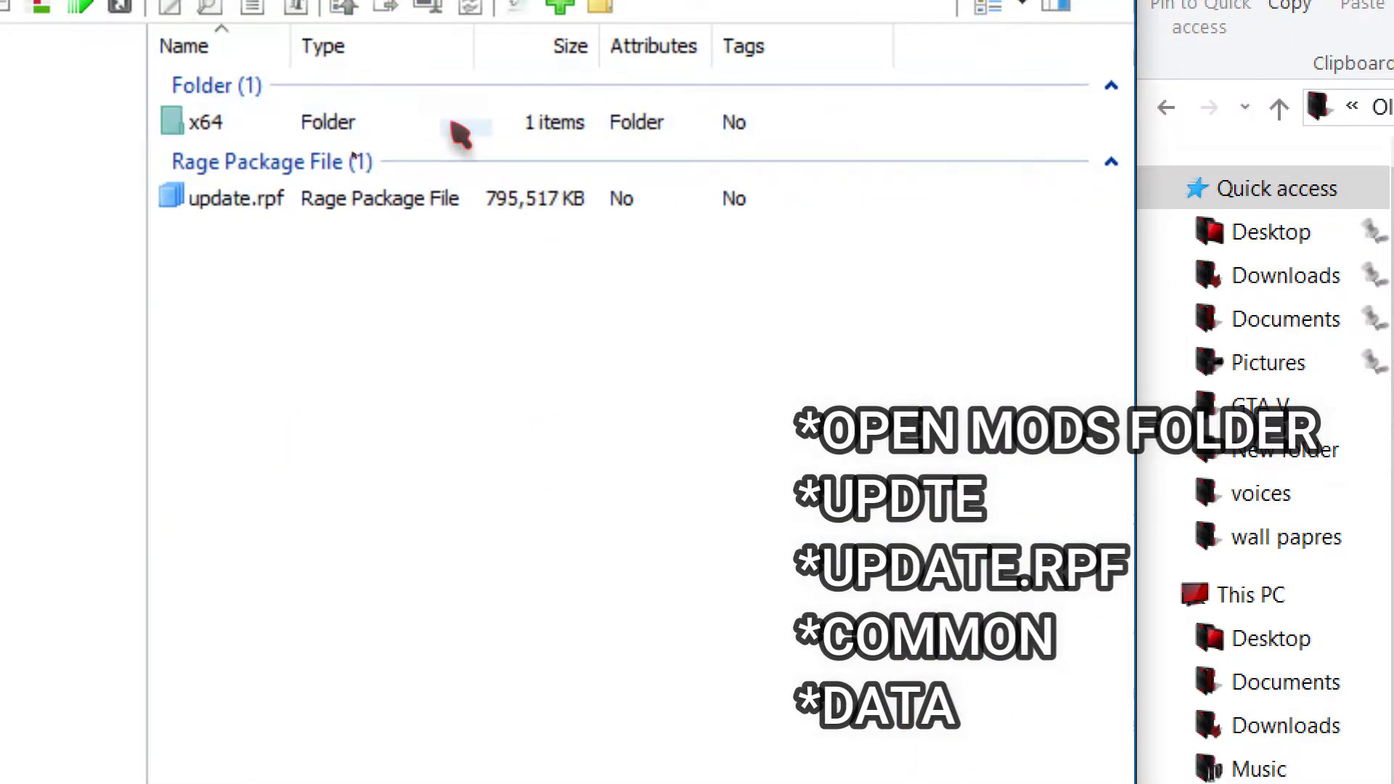
double_click(372, 196)
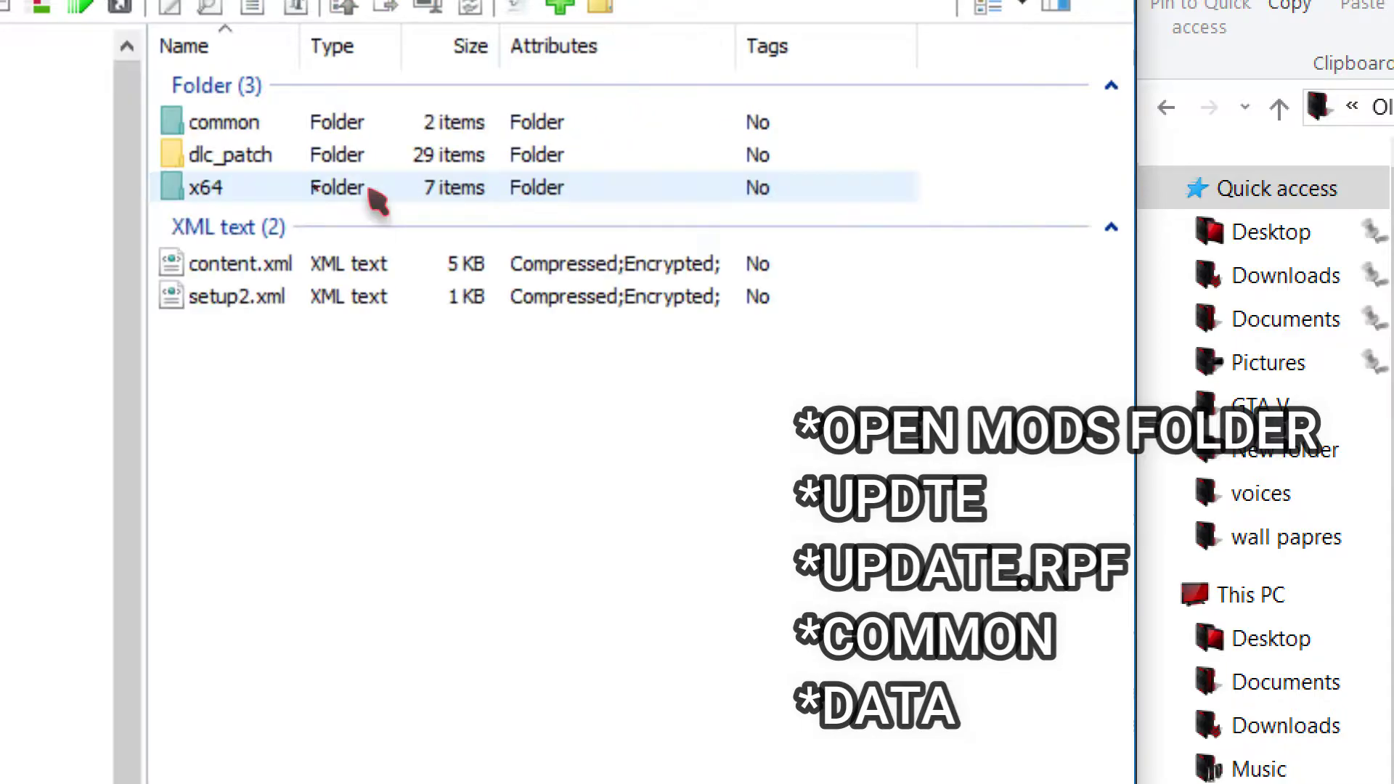
double_click(418, 130)
left_click(237, 132)
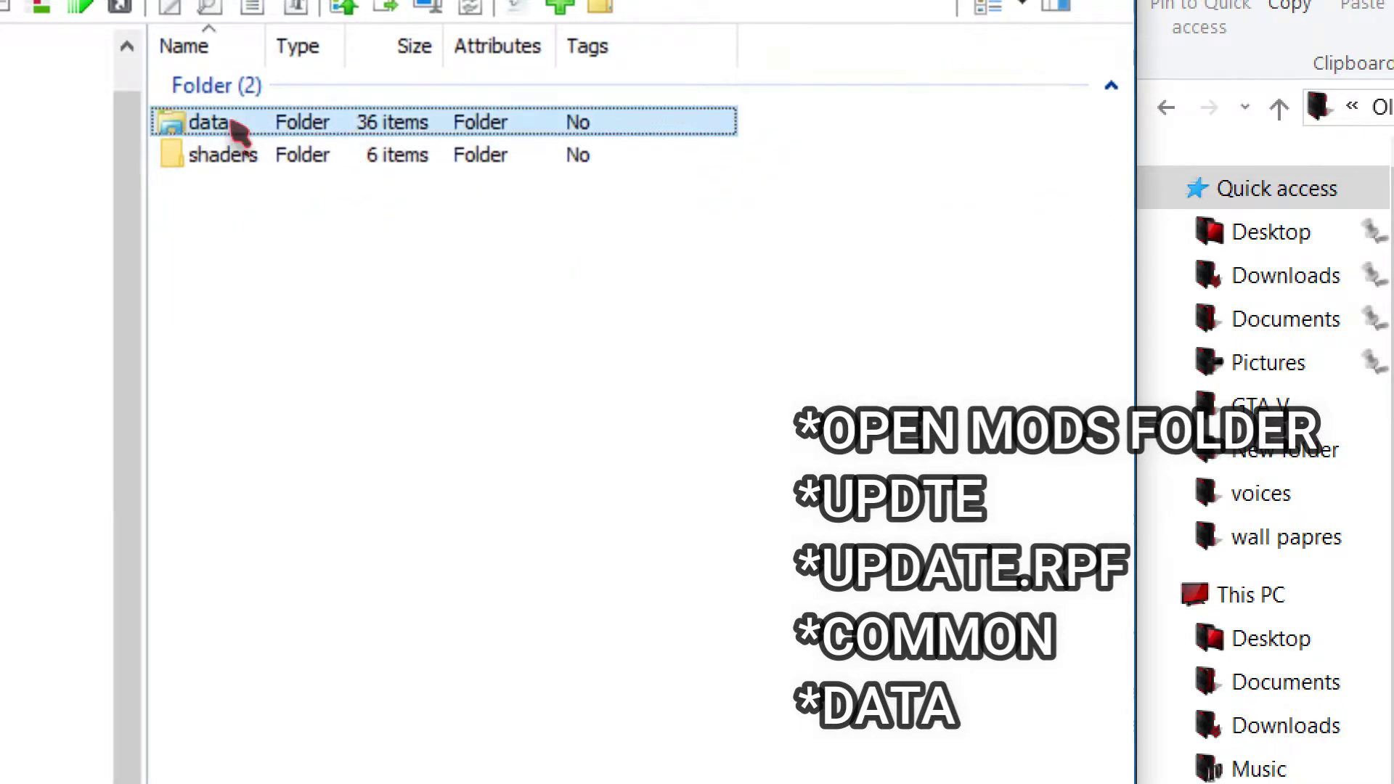
double_click(237, 132)
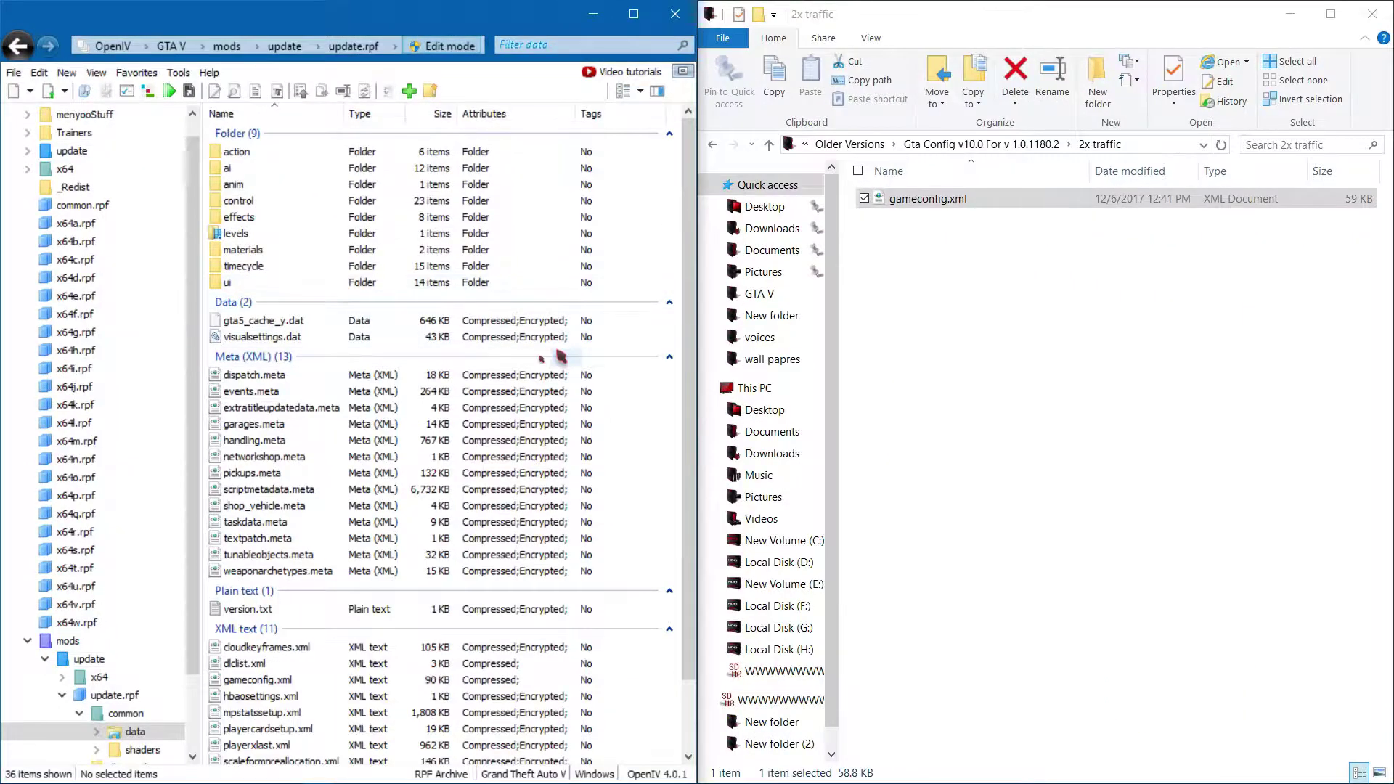
Drag the 2x traffic gameconfig.xml into the data folder, then close OpenIV and the 2x traffic window
scroll(508, 435, "down", 2)
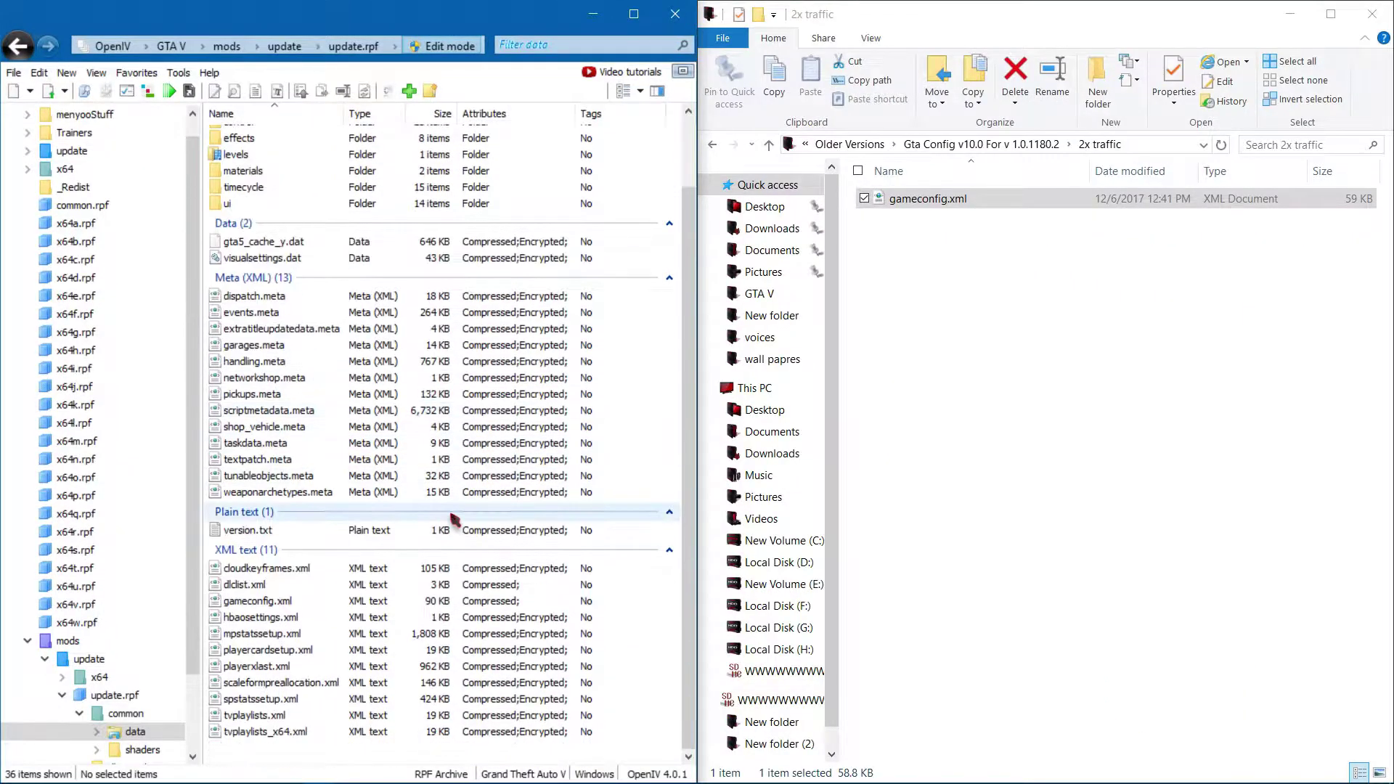
left_click_drag(929, 198, 663, 494)
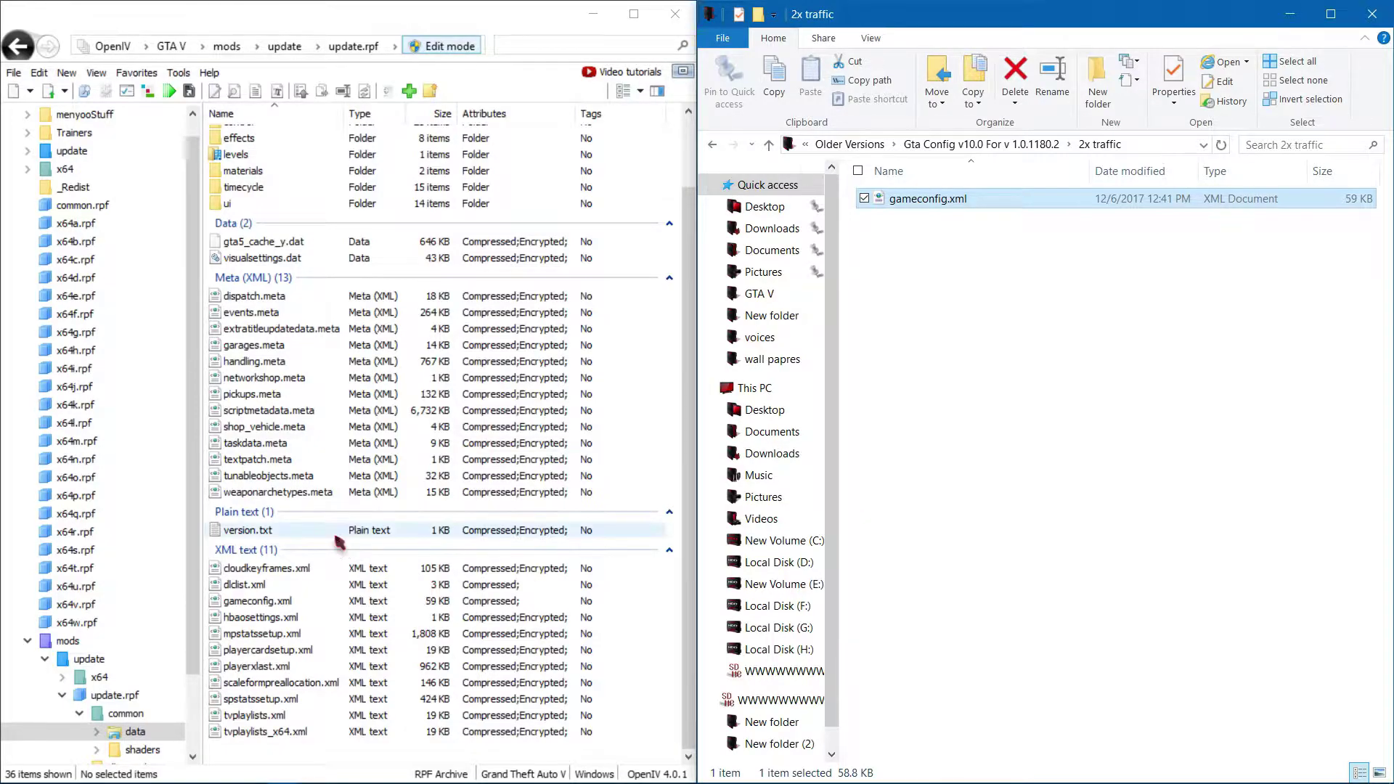
left_click_drag(340, 541, 652, 71)
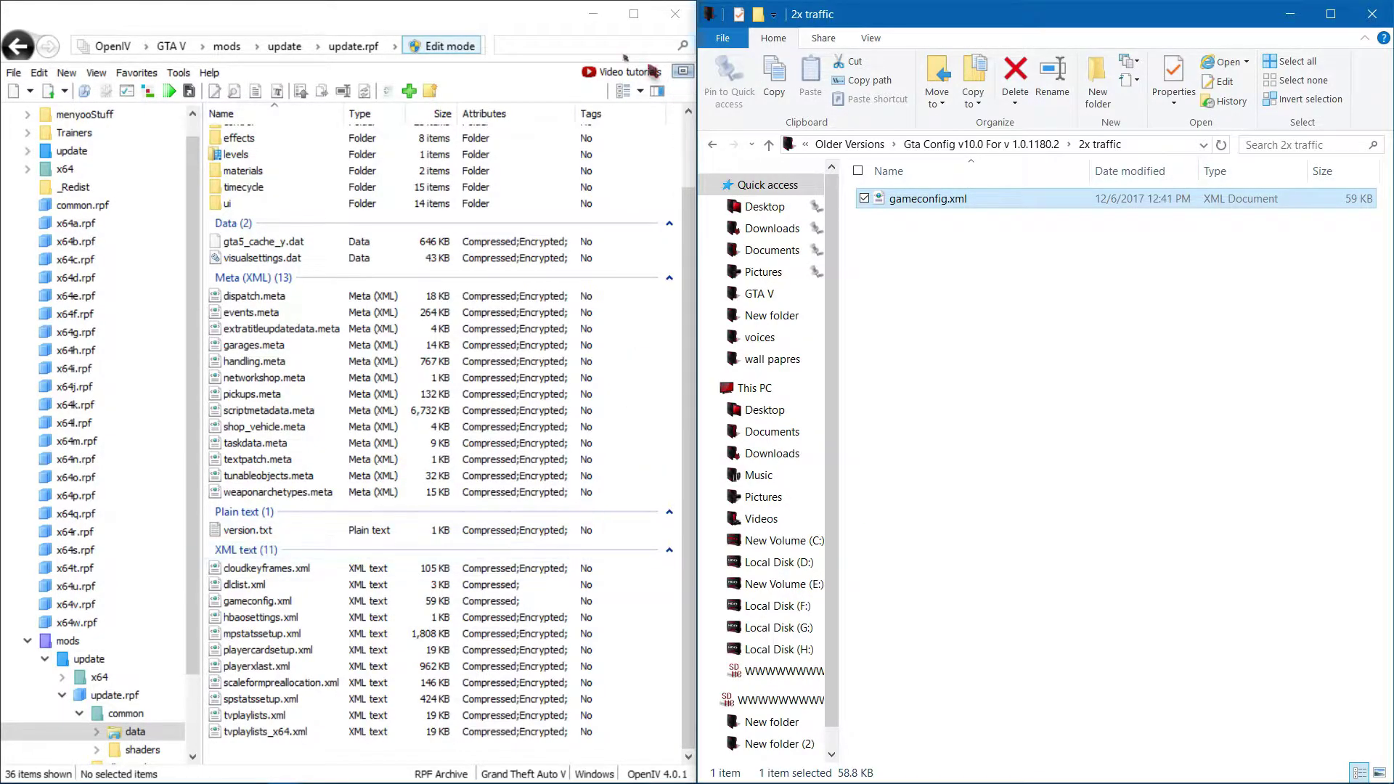
left_click(676, 14)
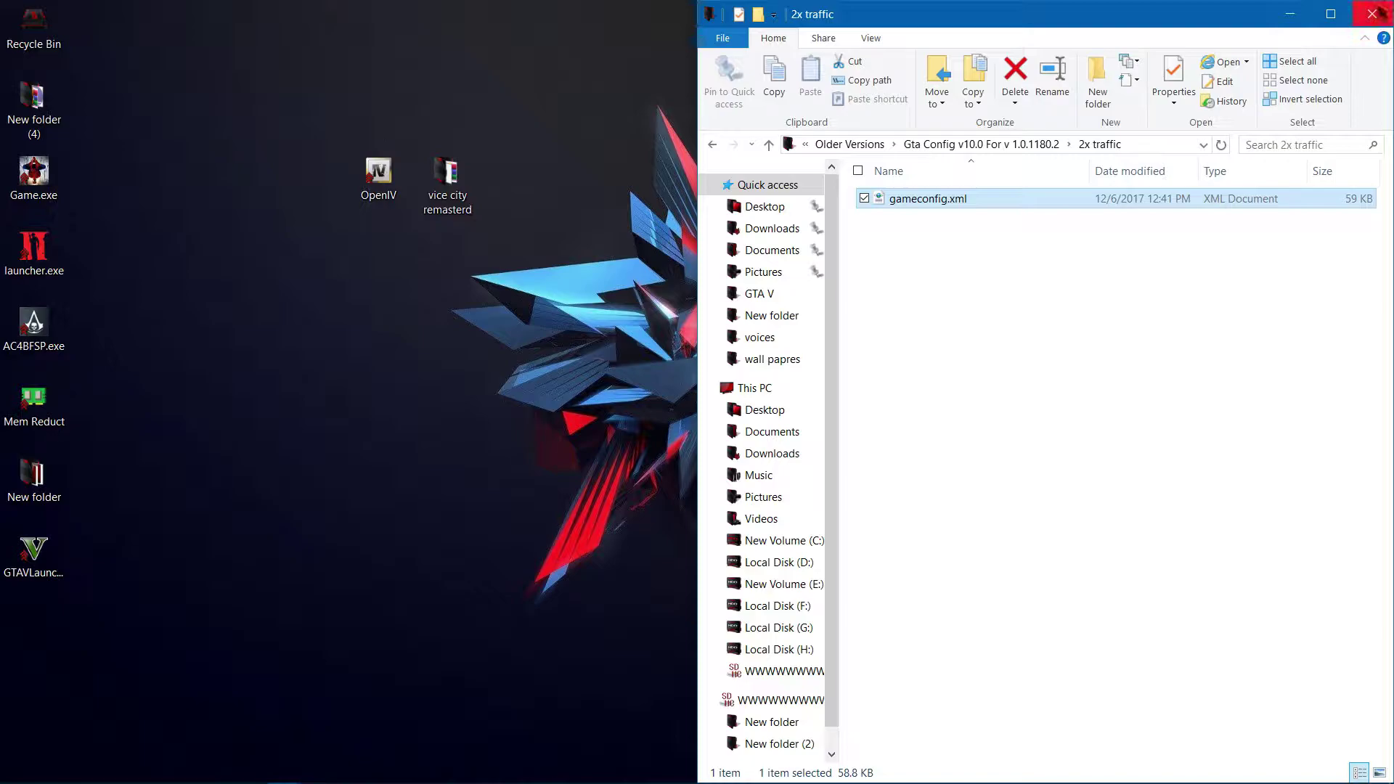
left_click(1375, 14)
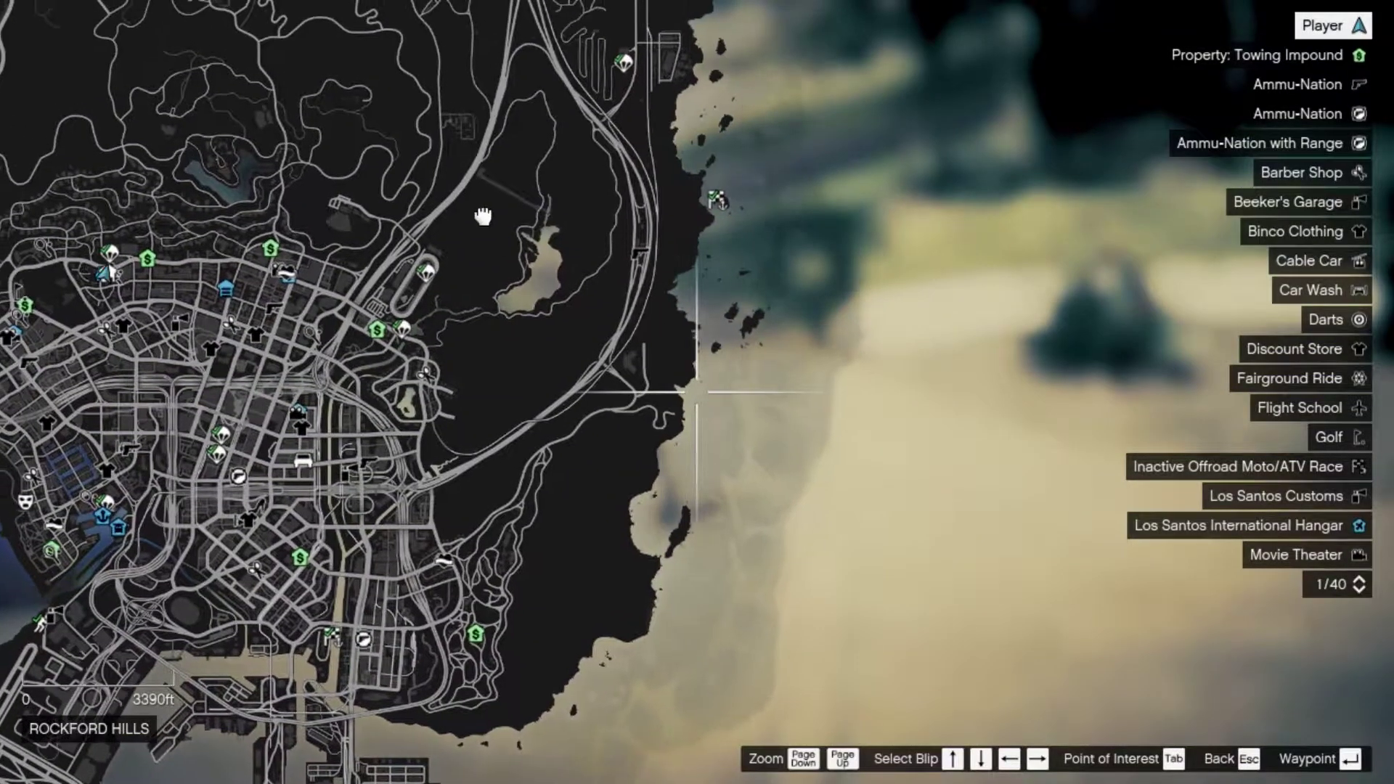
Zoom into the map's west coast and place a waypoint right at the coastline edge
scroll(755, 631, "up", 4)
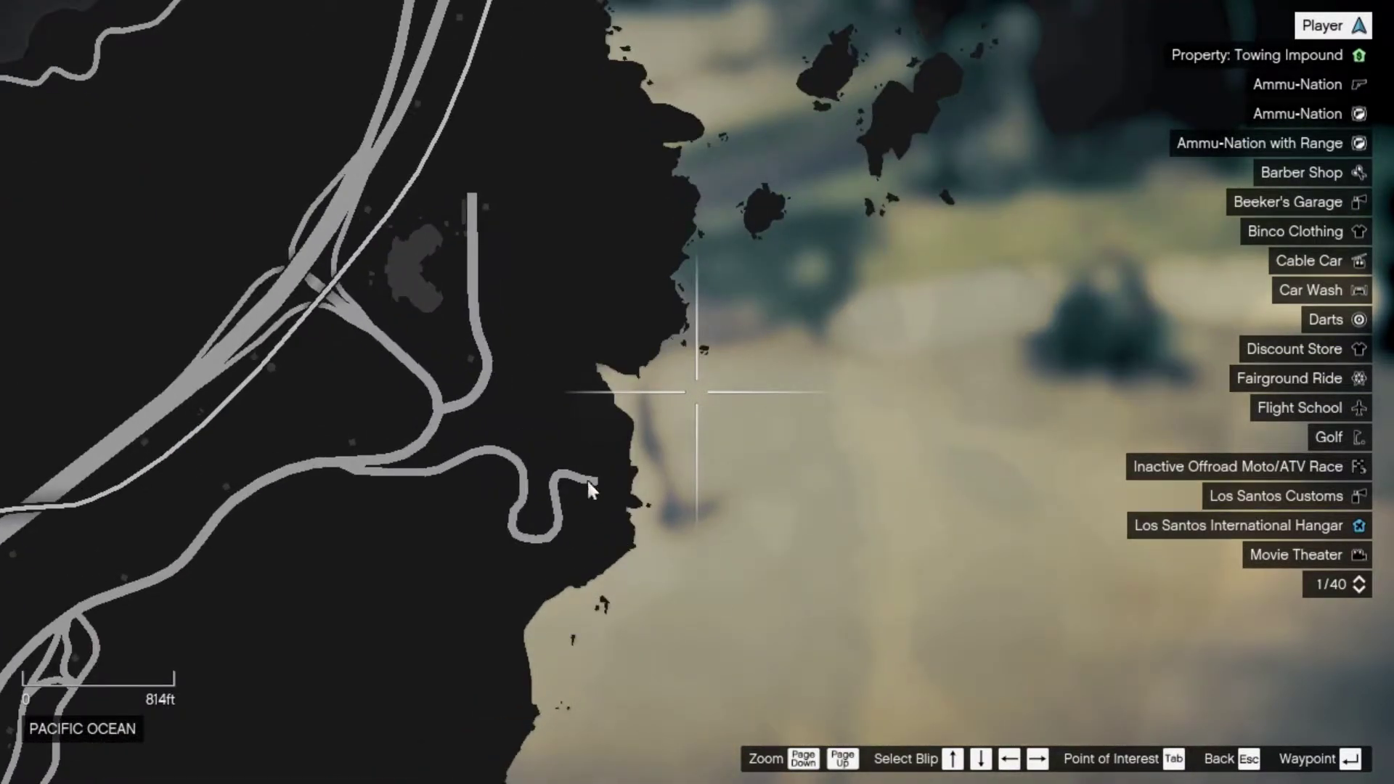
left_click(590, 476)
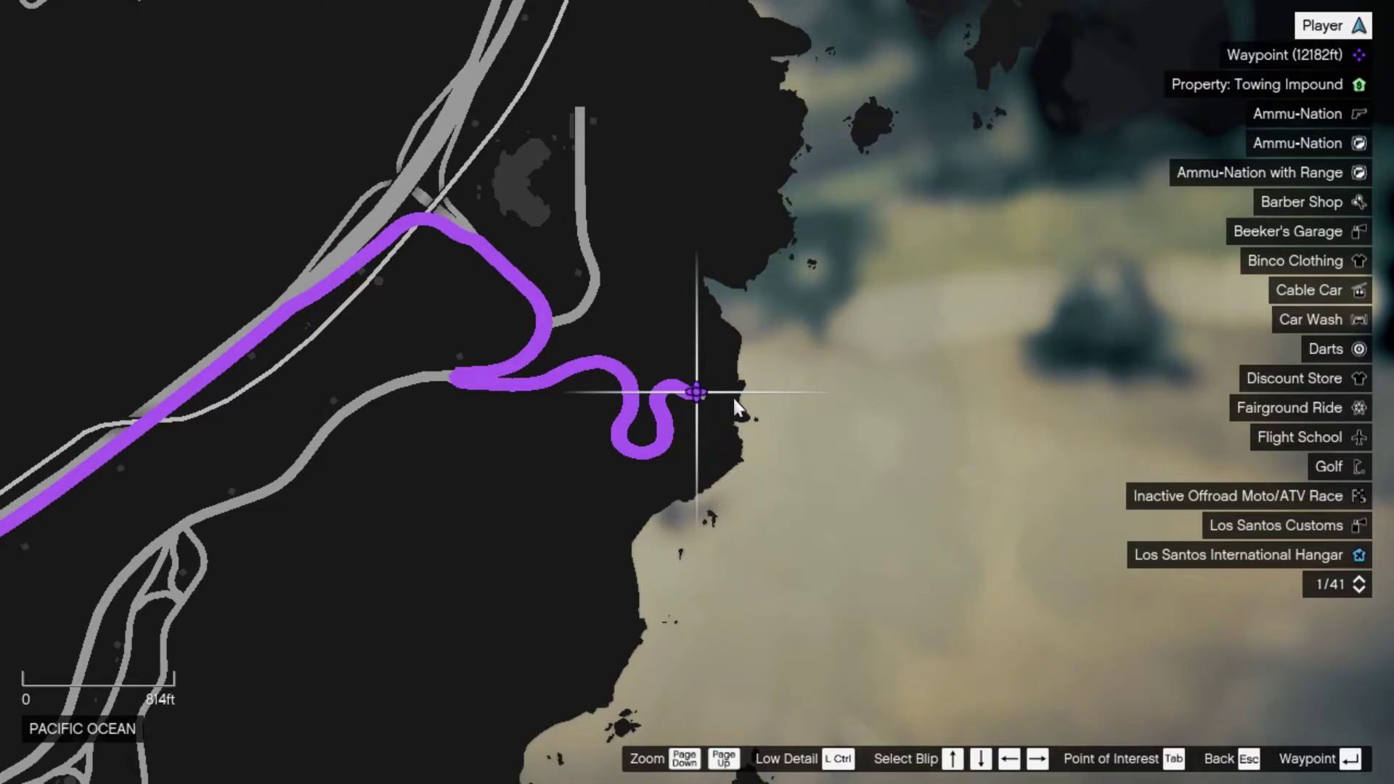
left_click(733, 398)
left_click(731, 396)
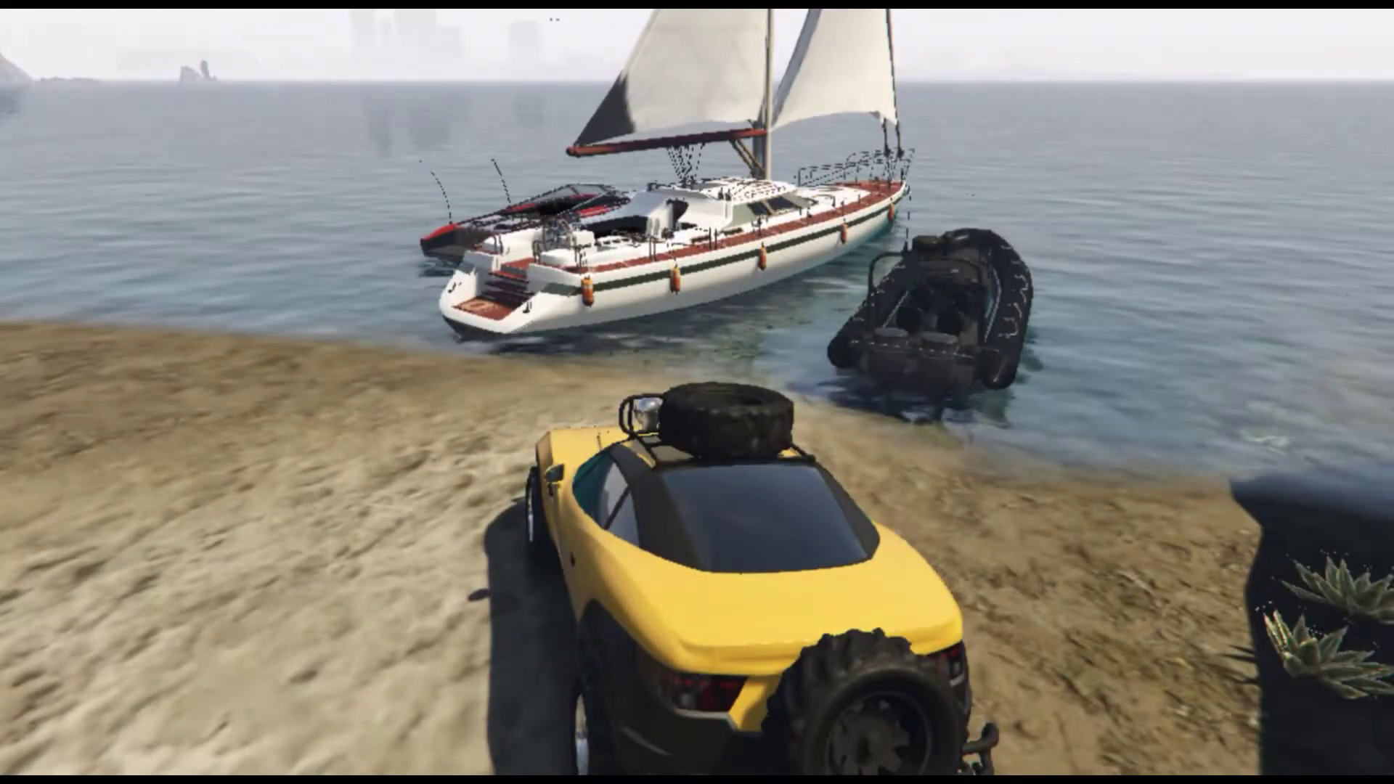
Get out of the yellow off-road car onto the beach beside the sailboat
key("f")
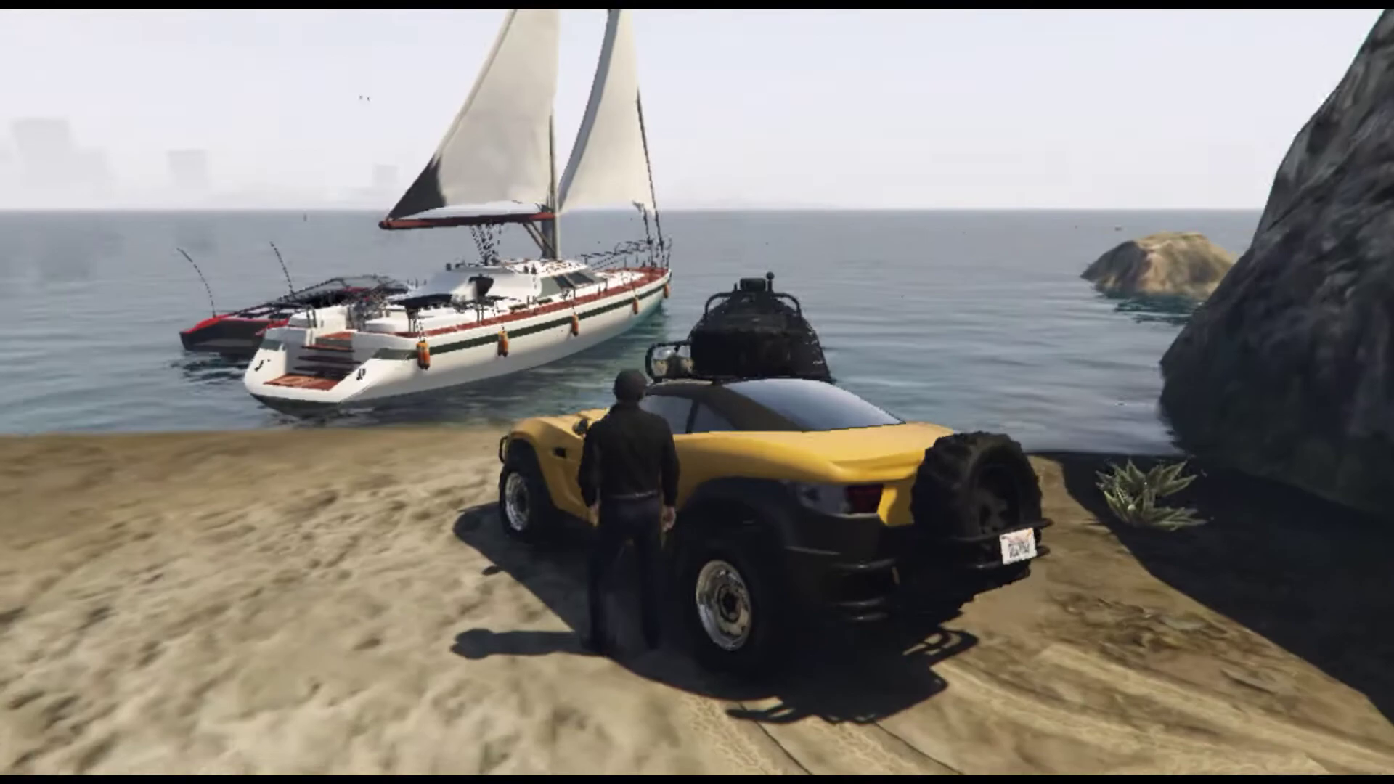